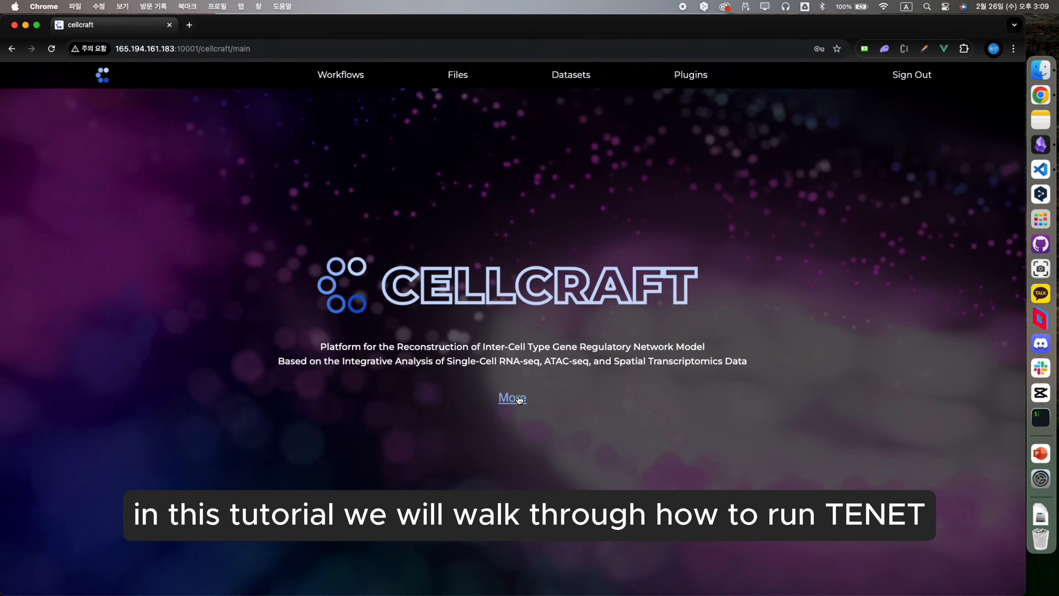
# Browse the main page's introduction and read through the Seurat single-cell genomics tutorial up to the quality-control metrics
pyautogui.click(517, 397)
pyautogui.scroll(-8, 519, 394)
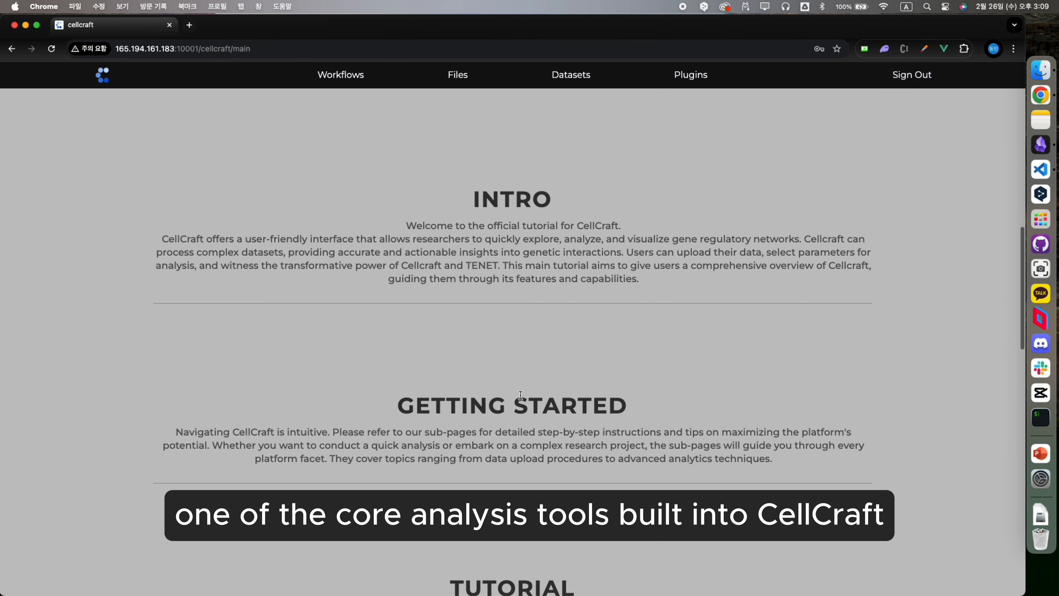
pyautogui.scroll(-3, 514, 397)
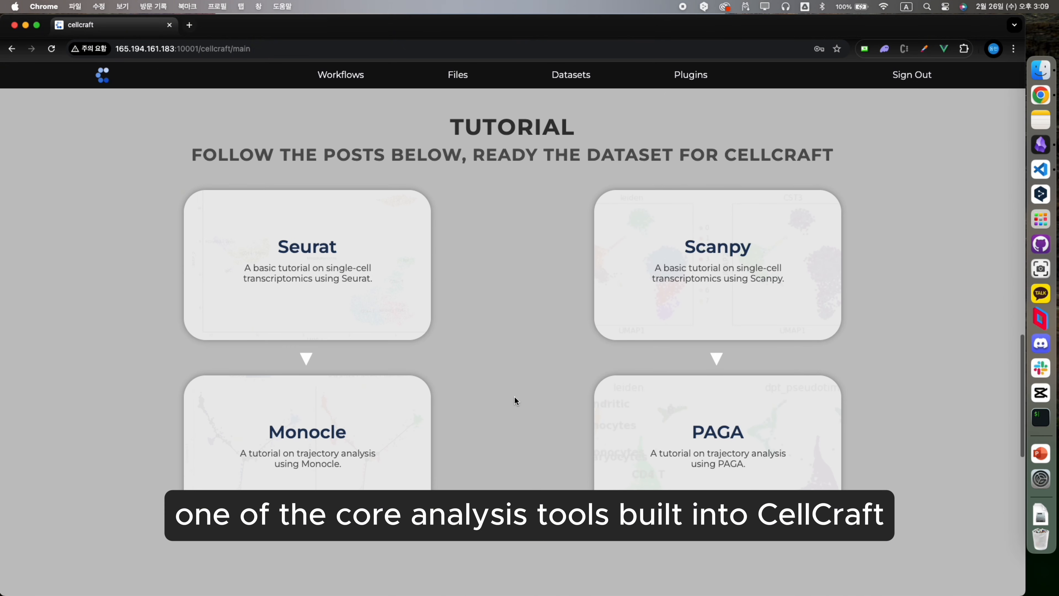
pyautogui.click(319, 306)
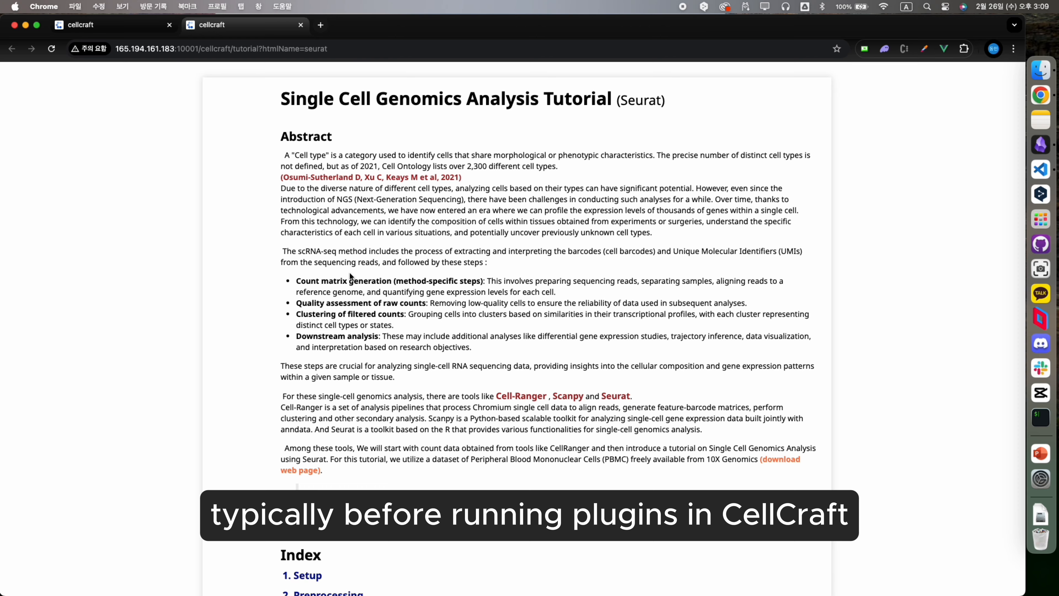
pyautogui.scroll(-7, 349, 276)
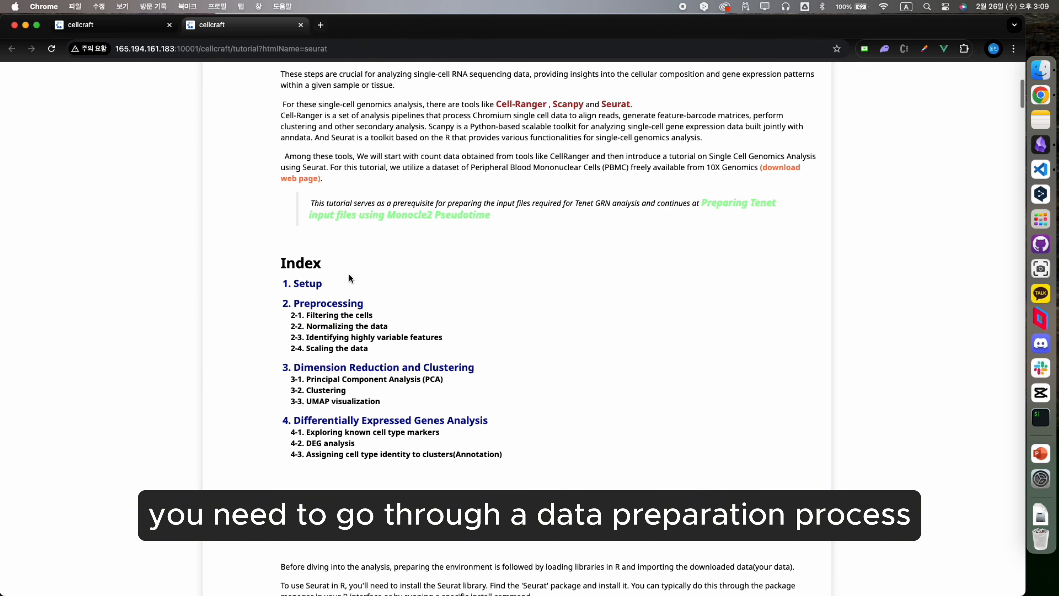
pyautogui.scroll(-20, 349, 279)
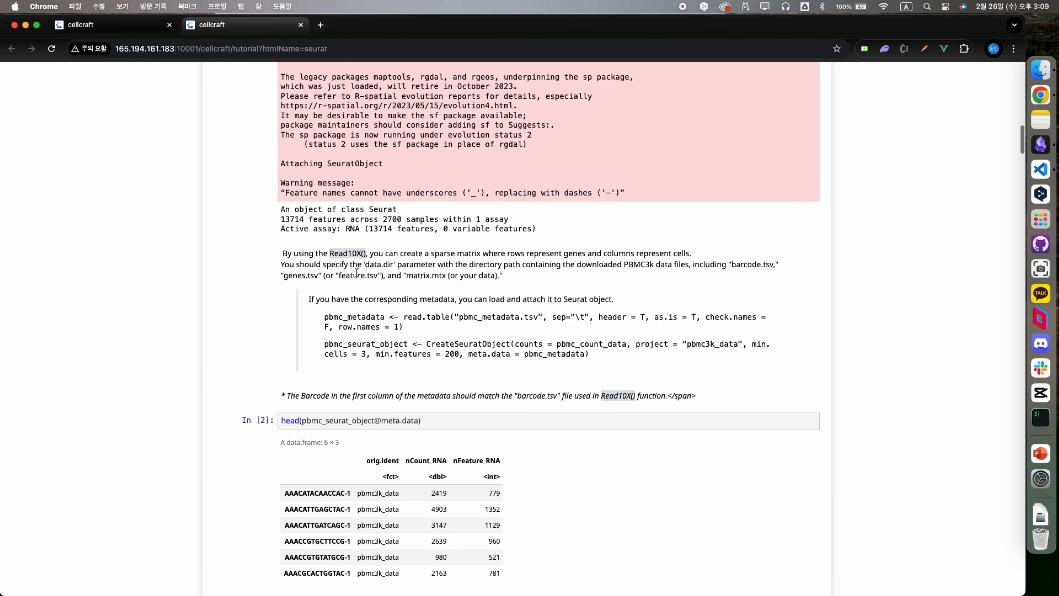
pyautogui.scroll(-18, 357, 272)
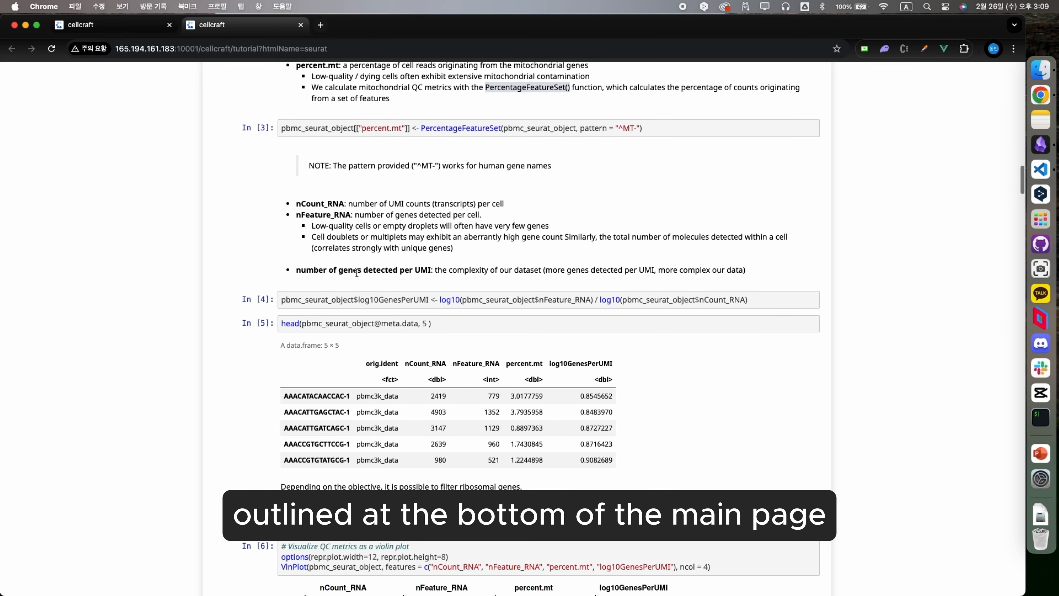
# Return to the main page and review the remaining data preparation tutorials, including Output Conversion and Multi-Omics
pyautogui.click(70, 21)
pyautogui.scroll(-10, 526, 388)
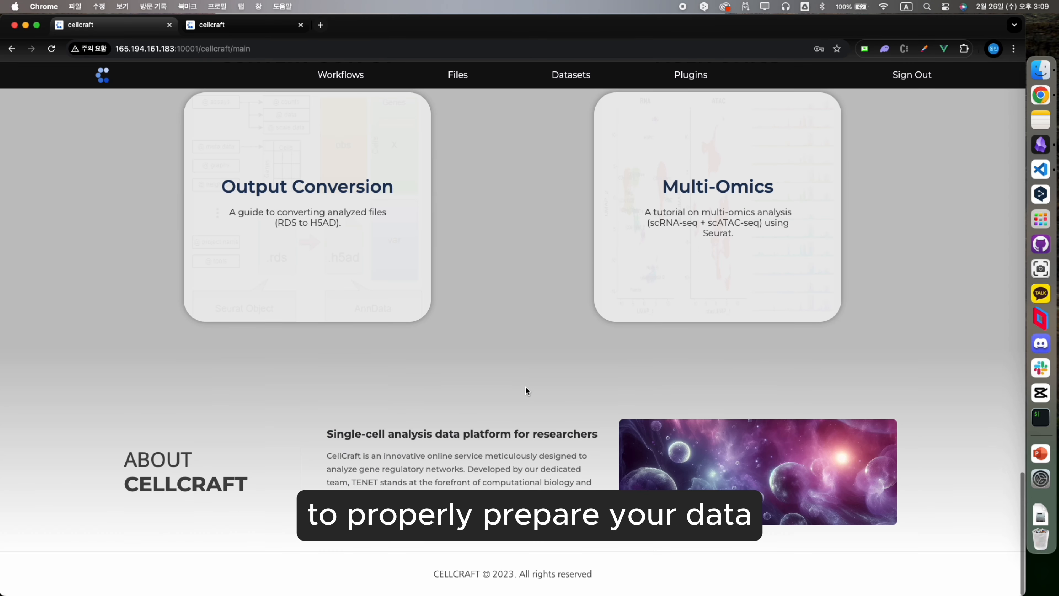
pyautogui.scroll(3, 526, 389)
pyautogui.scroll(-3, 525, 388)
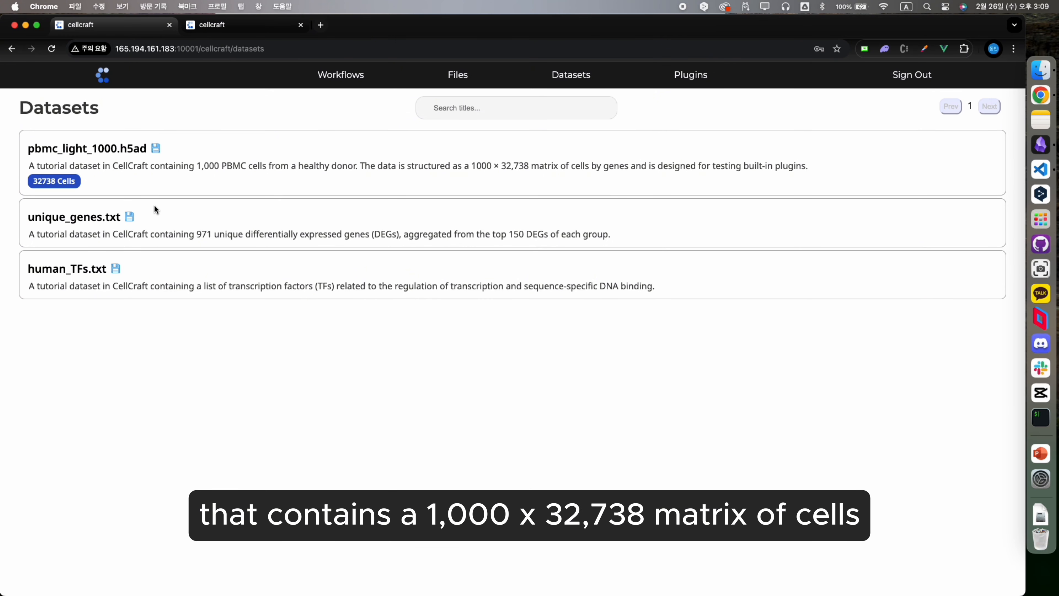
# Download the tutorial datasets pbmc_light_1000.h5ad, unique_genes.txt and human_TFs.txt
pyautogui.click(155, 150)
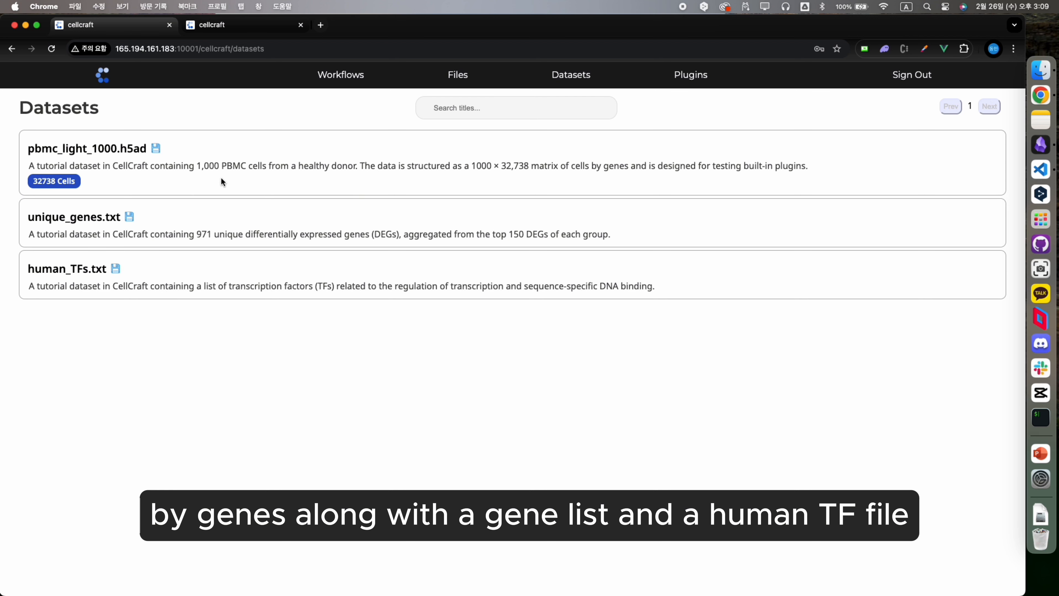
pyautogui.click(130, 216)
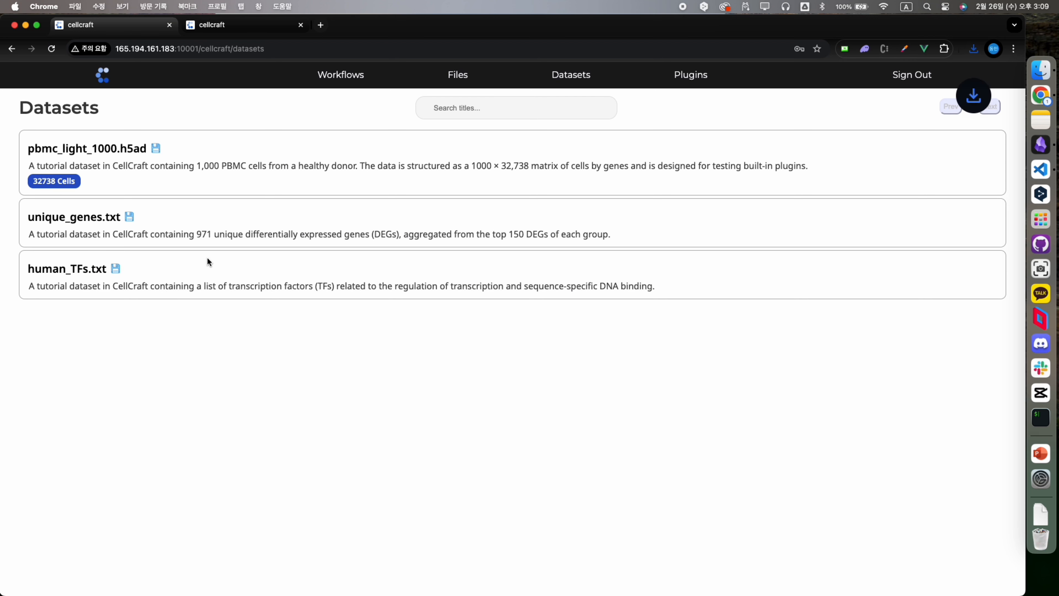
pyautogui.click(115, 269)
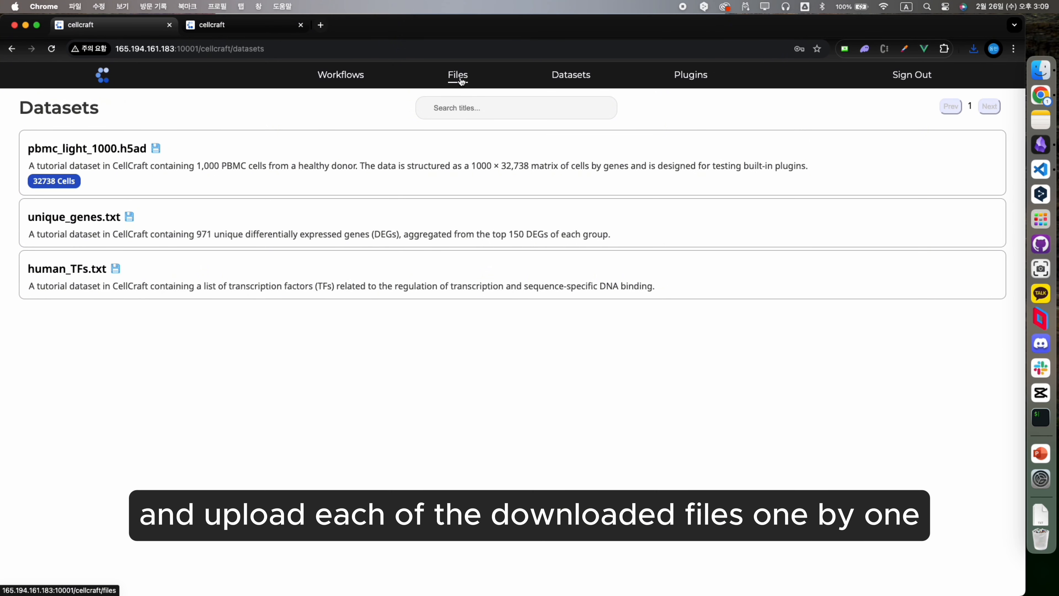
# Upload pbmc_light_1000.h5ad from the tutorial folder to the data directory on the Files page
pyautogui.click(476, 84)
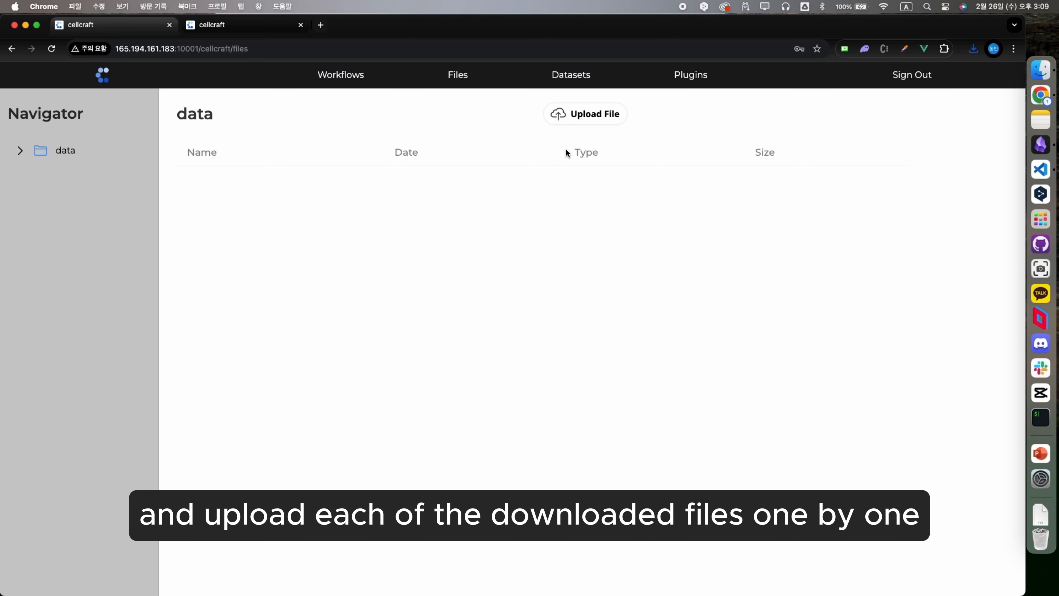
pyautogui.click(611, 115)
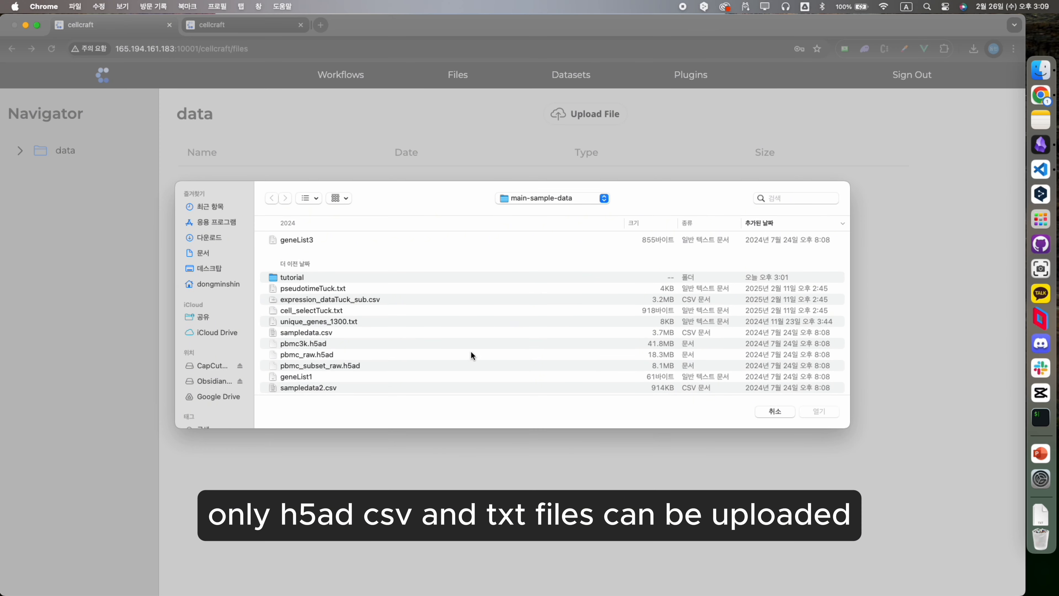
pyautogui.doubleClick(312, 276)
pyautogui.doubleClick(335, 252)
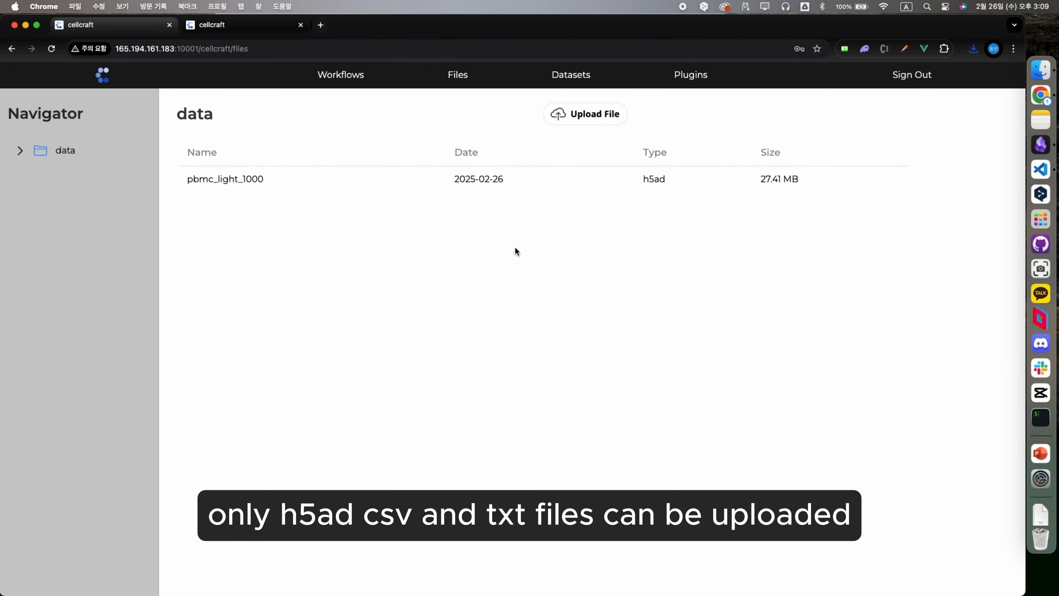
# Upload unique_genes.txt and GO_symbol_human_regulation_of_transcription+sequence-specific_DNA_binding_list.txt to the data directory
pyautogui.click(585, 114)
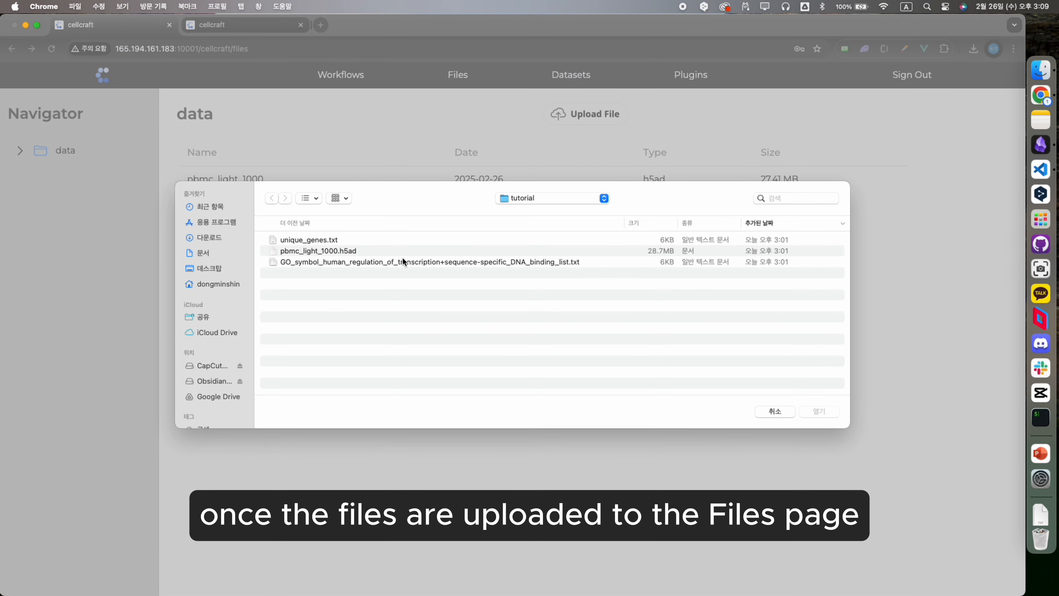
pyautogui.doubleClick(386, 243)
pyautogui.click(582, 117)
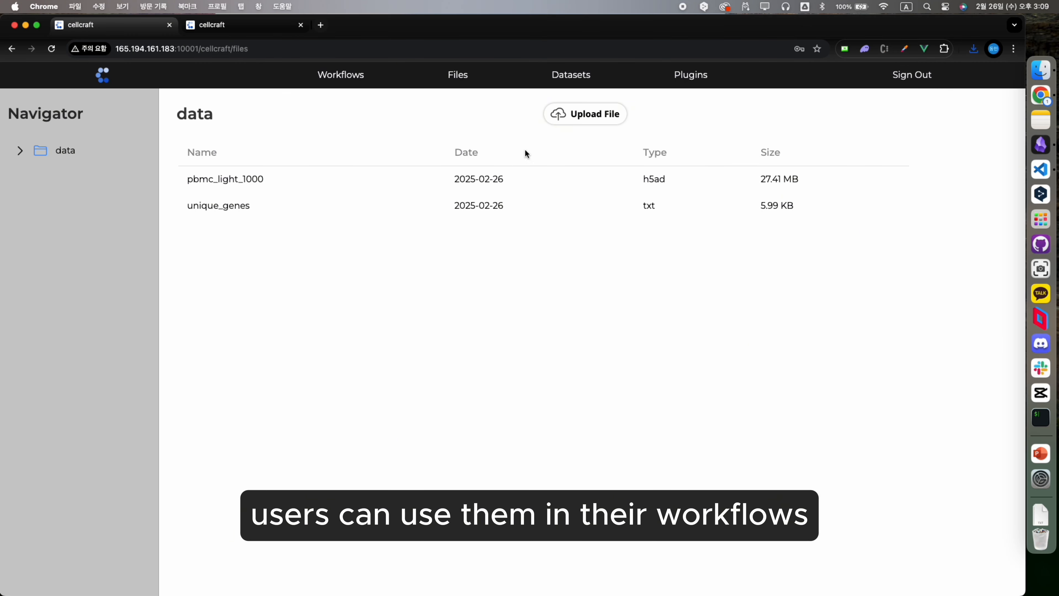
pyautogui.click(392, 262)
pyautogui.doubleClick(392, 261)
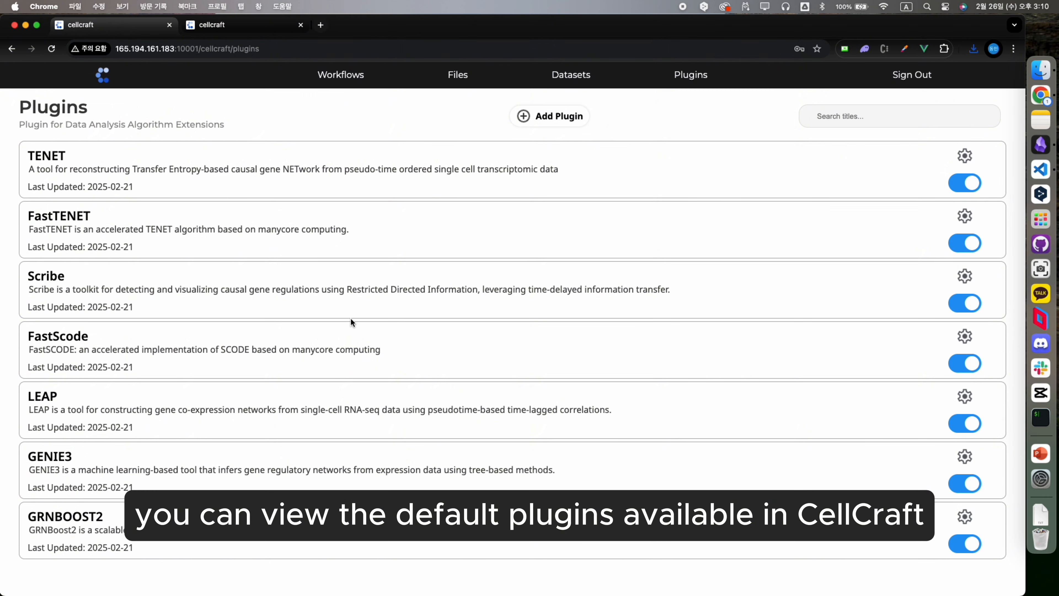
# Examine the TENET plugin's settings and its node graph of execution steps, and close the plugin details
pyautogui.click(964, 156)
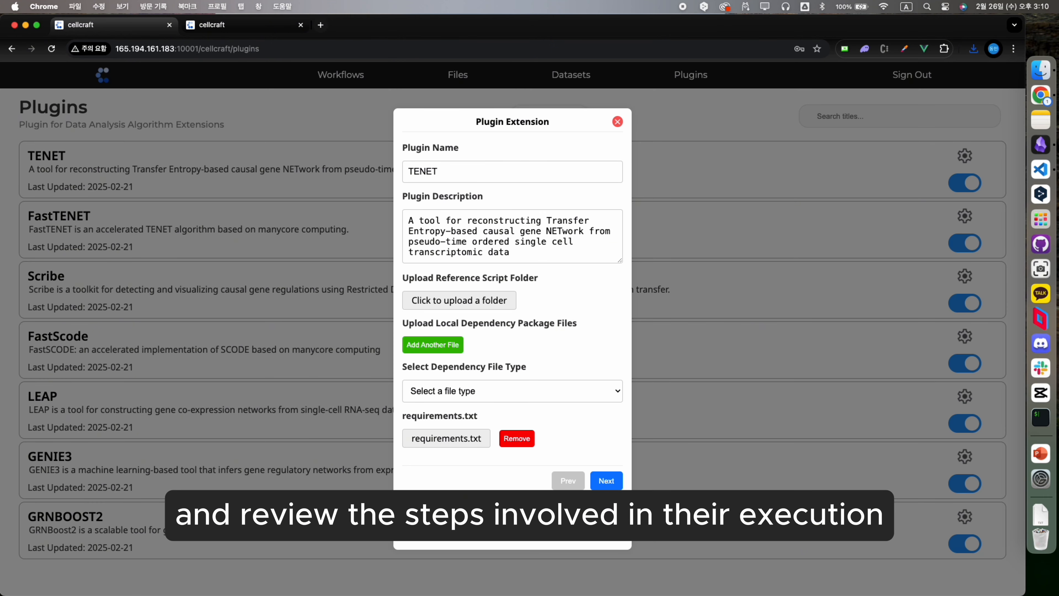
pyautogui.click(606, 480)
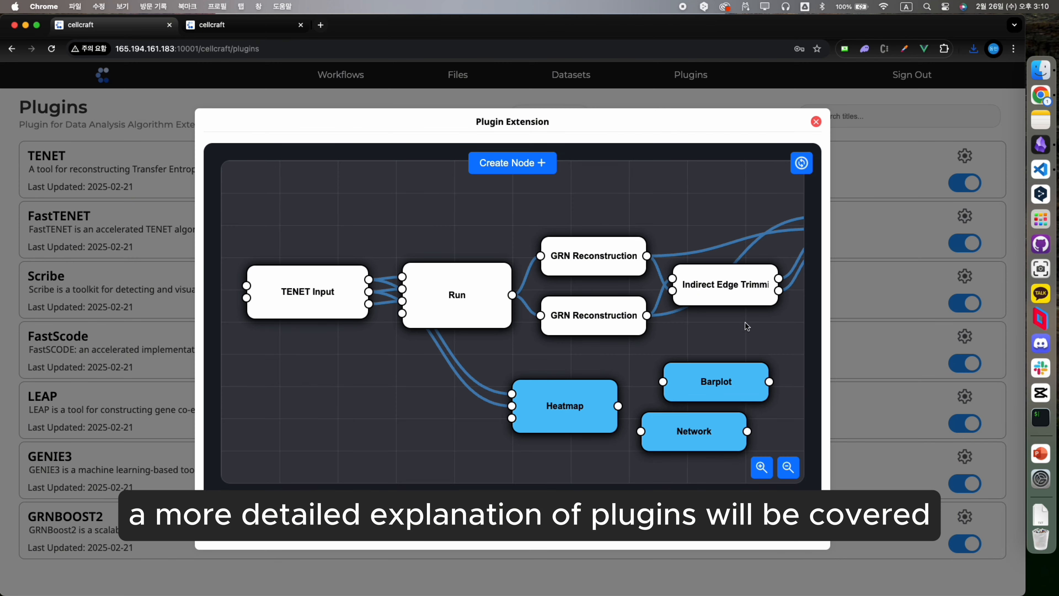
pyautogui.click(789, 468)
pyautogui.moveTo(766, 421); pyautogui.dragTo(742, 429)
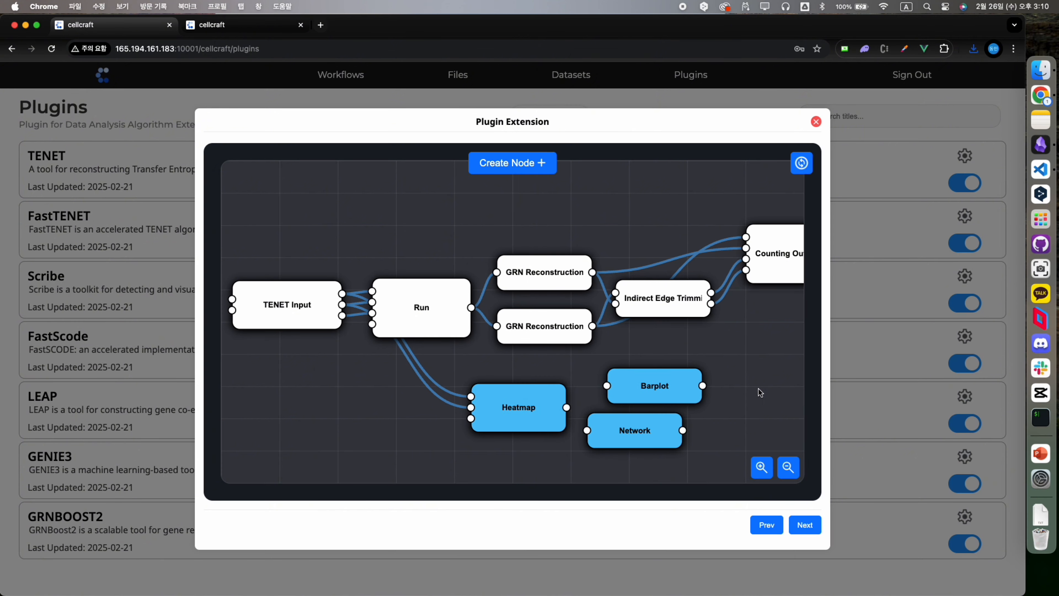
pyautogui.click(816, 121)
# Create a new workflow from the TENET plugin template
pyautogui.click(341, 75)
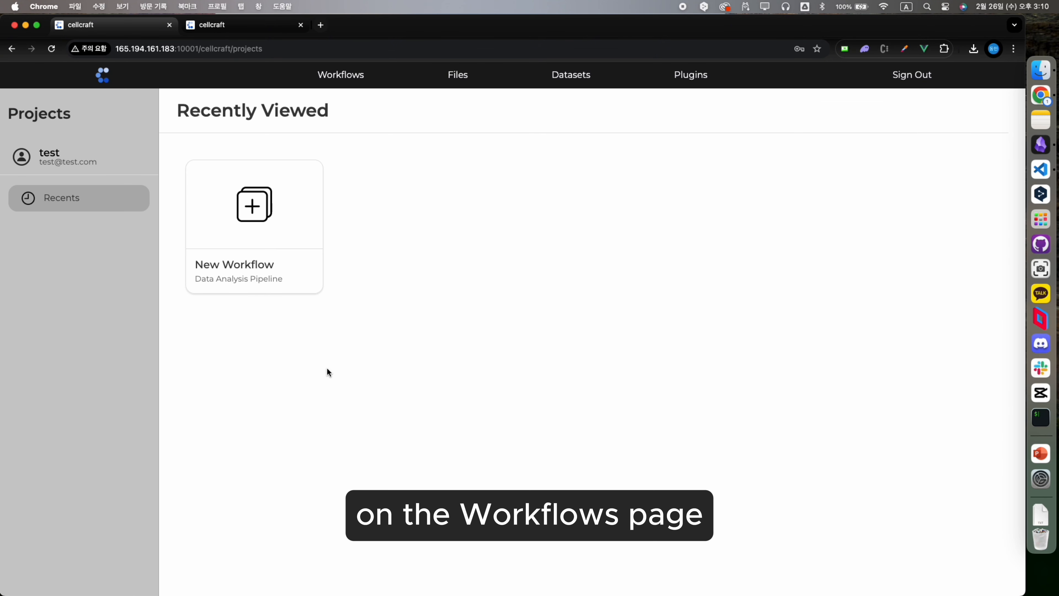
pyautogui.click(251, 226)
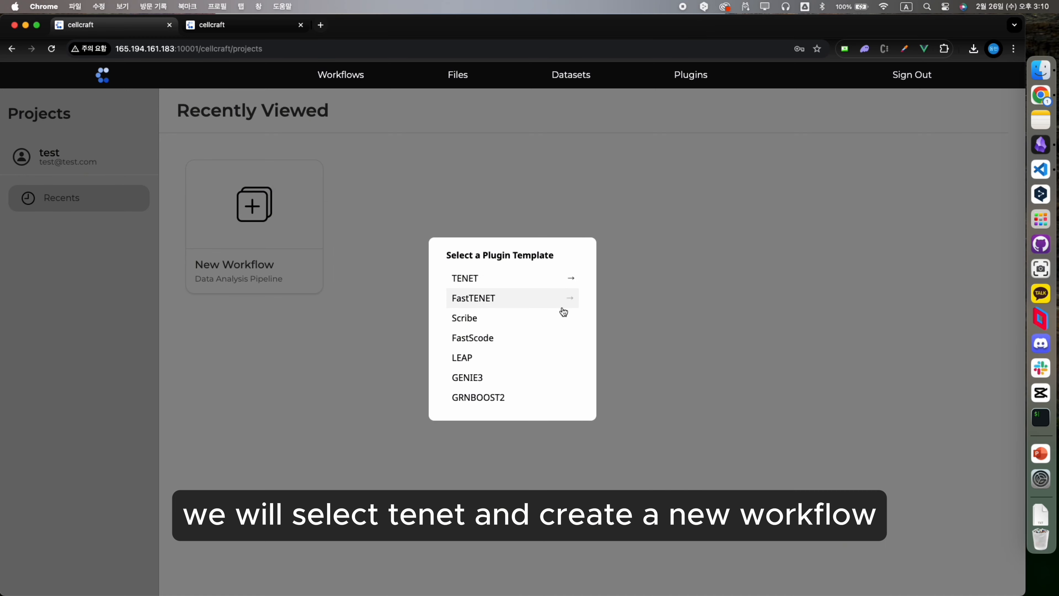
pyautogui.click(541, 279)
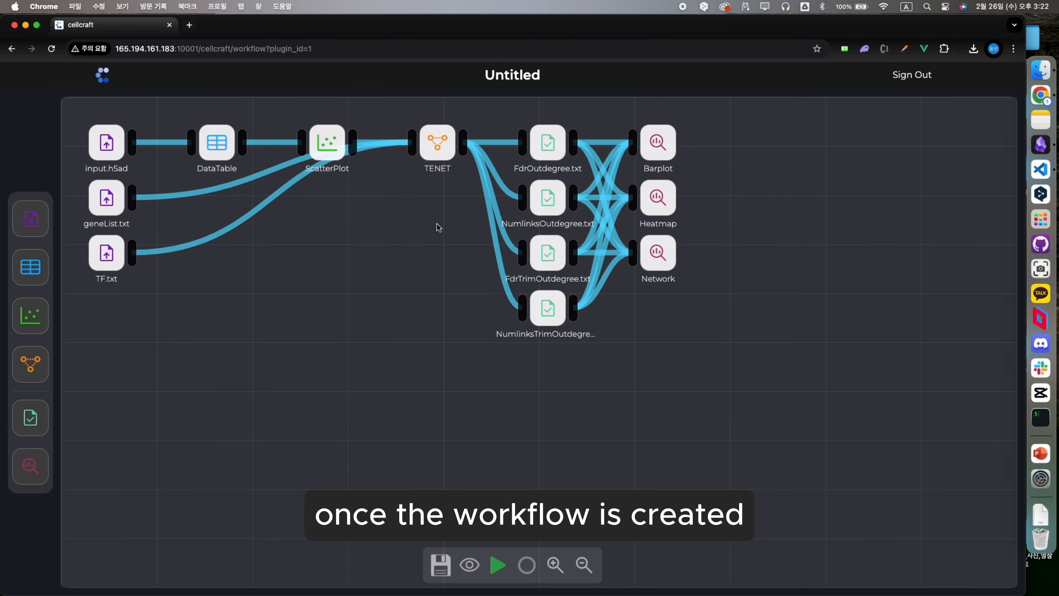
# Rename the workflow to "Tutorial" and save it
pyautogui.doubleClick(527, 78)
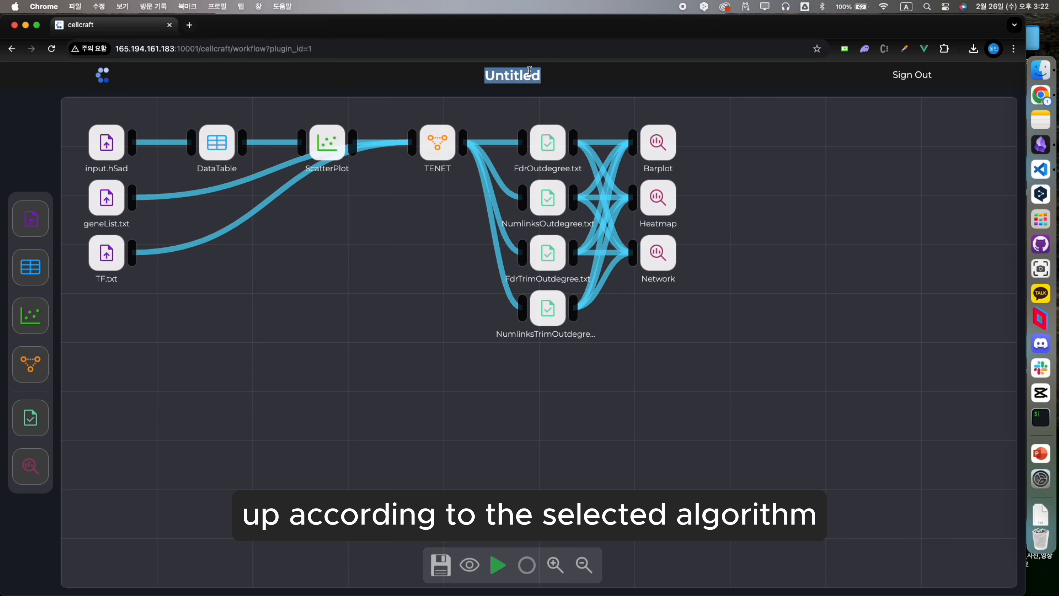
pyautogui.write('Tutorial')
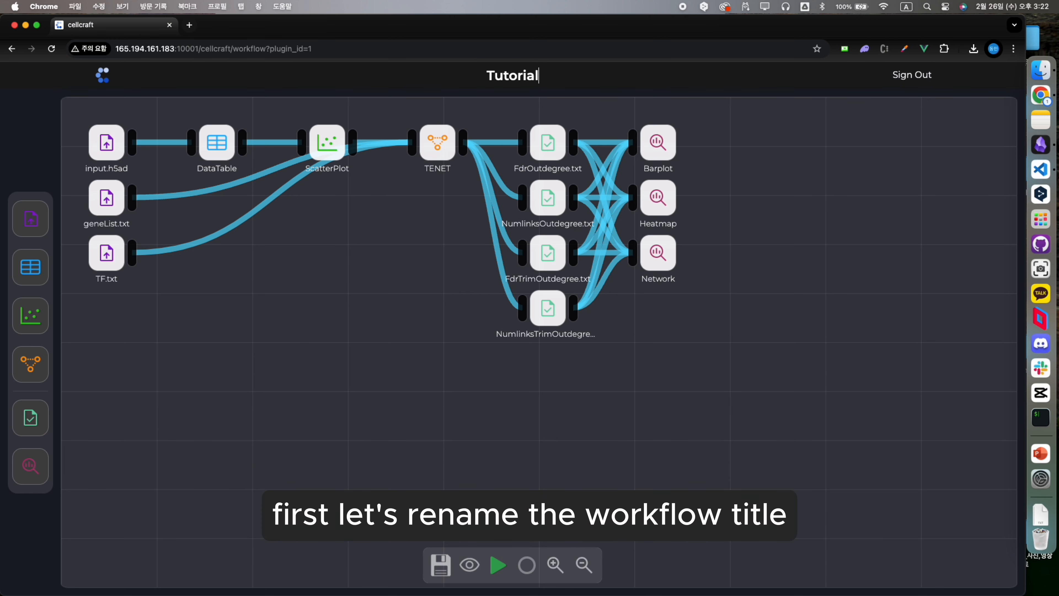
pyautogui.click(581, 91)
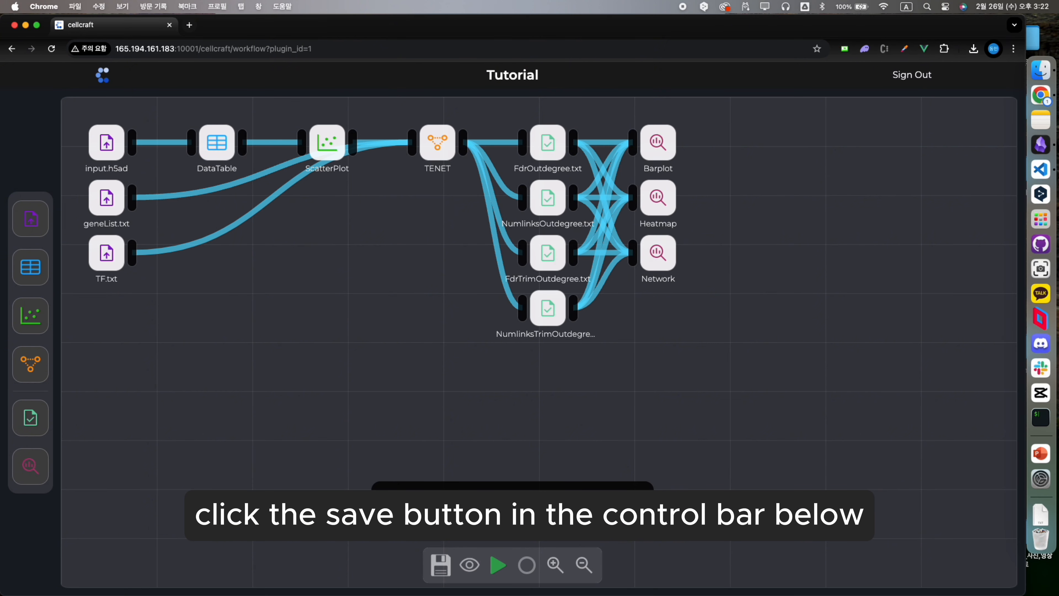
pyautogui.click(441, 565)
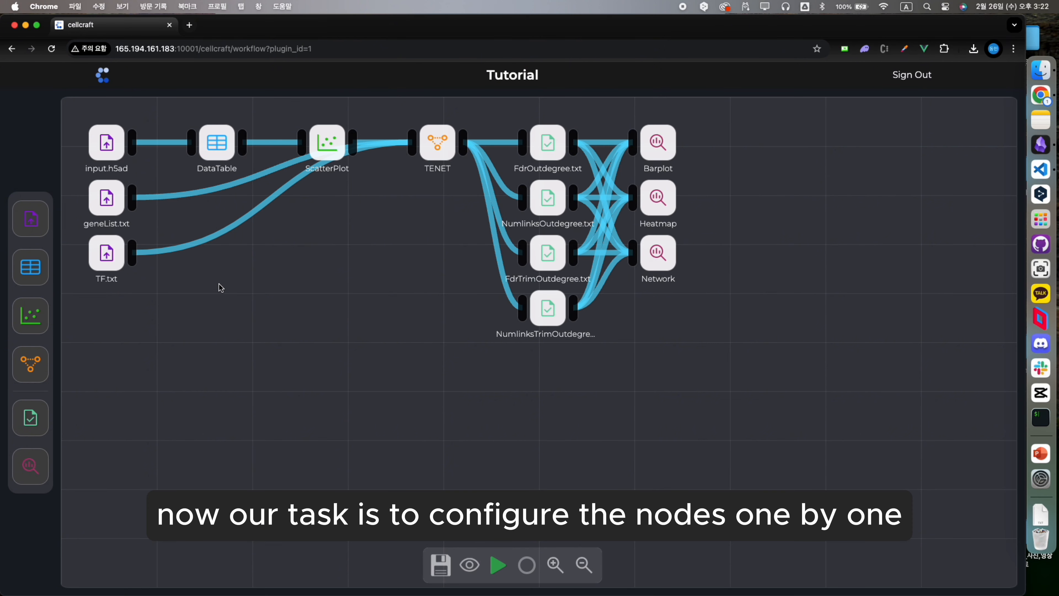
# Apply pbmc_light_1000.h5ad as the data file of the input.h5ad node
pyautogui.doubleClick(118, 143)
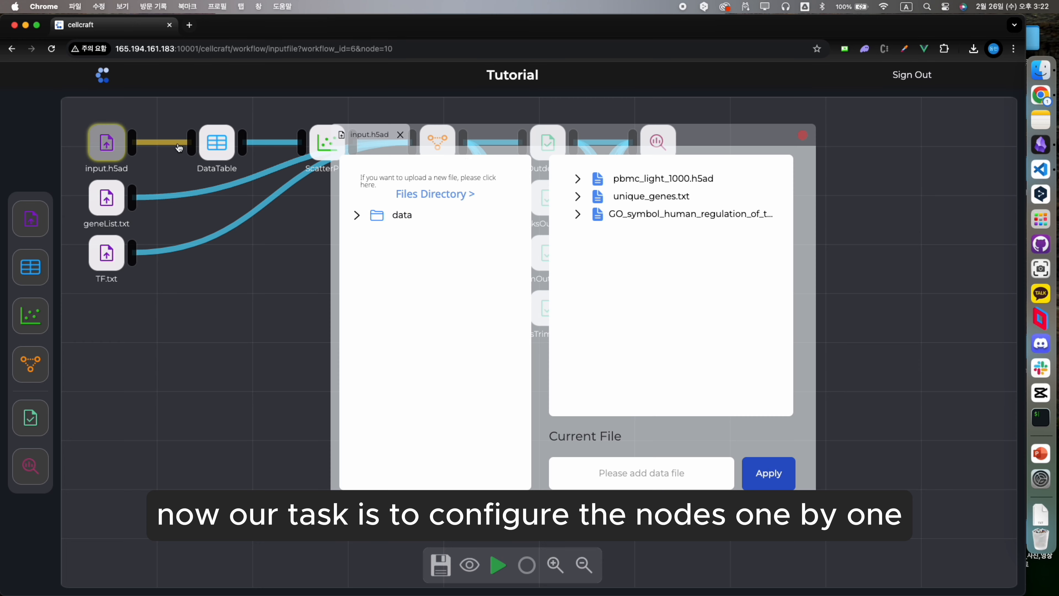
pyautogui.click(643, 188)
pyautogui.click(765, 479)
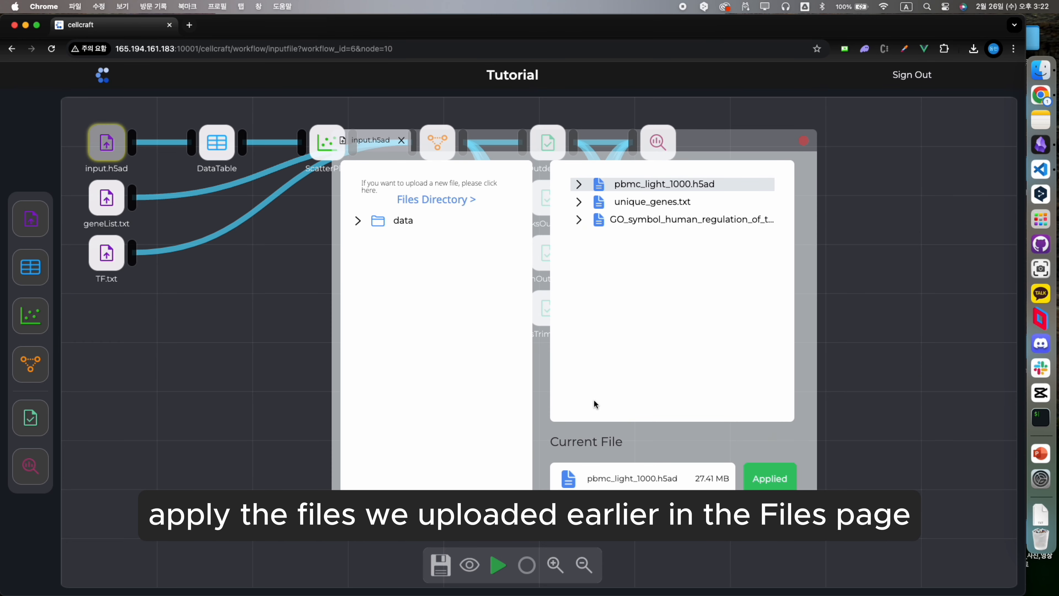
# Apply unique_genes.txt as the data file of the geneList.txt node
pyautogui.doubleClick(118, 189)
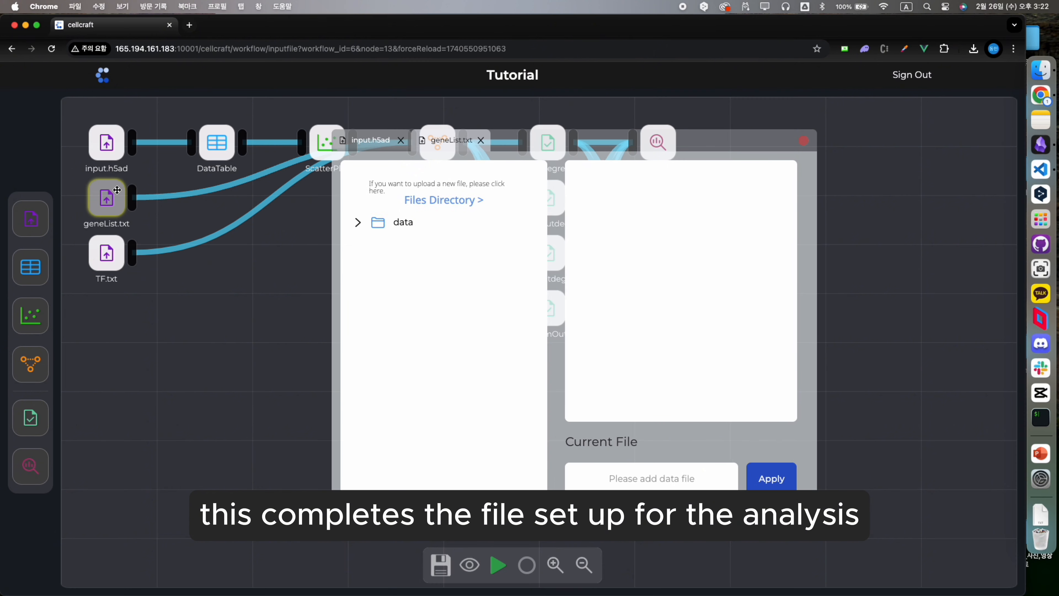
pyautogui.click(678, 204)
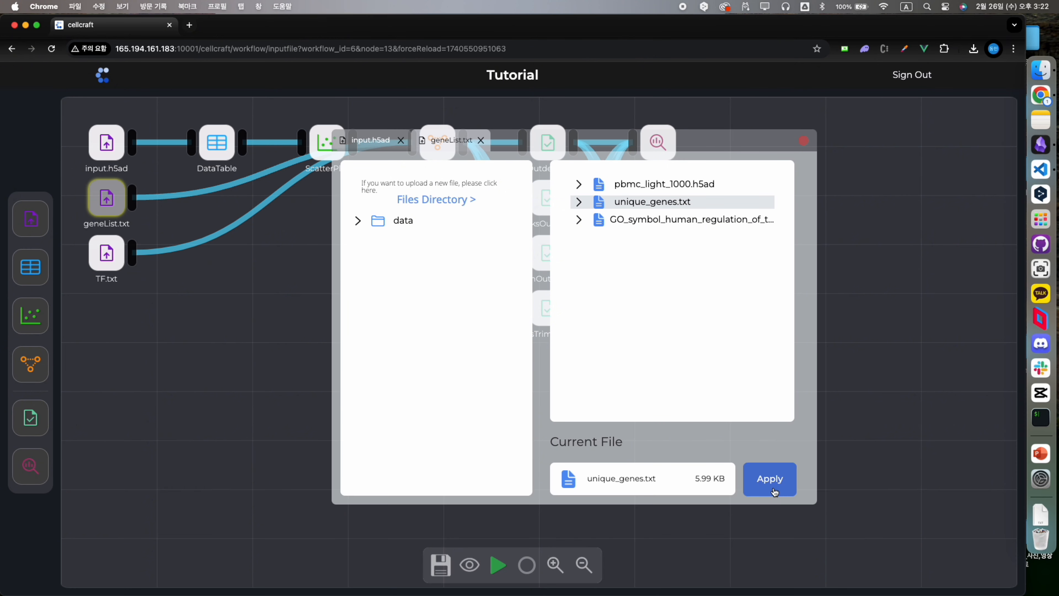
pyautogui.click(767, 482)
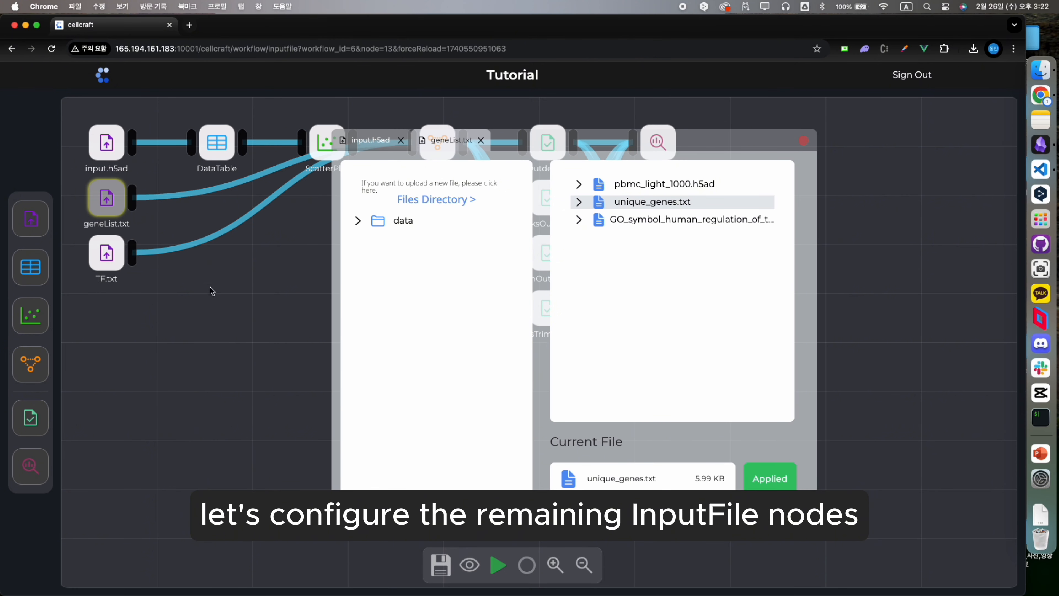
# Apply the uploaded GO_symbol human regulation of transcription list to the TF.txt node and reposition the floating node window
pyautogui.click(100, 251)
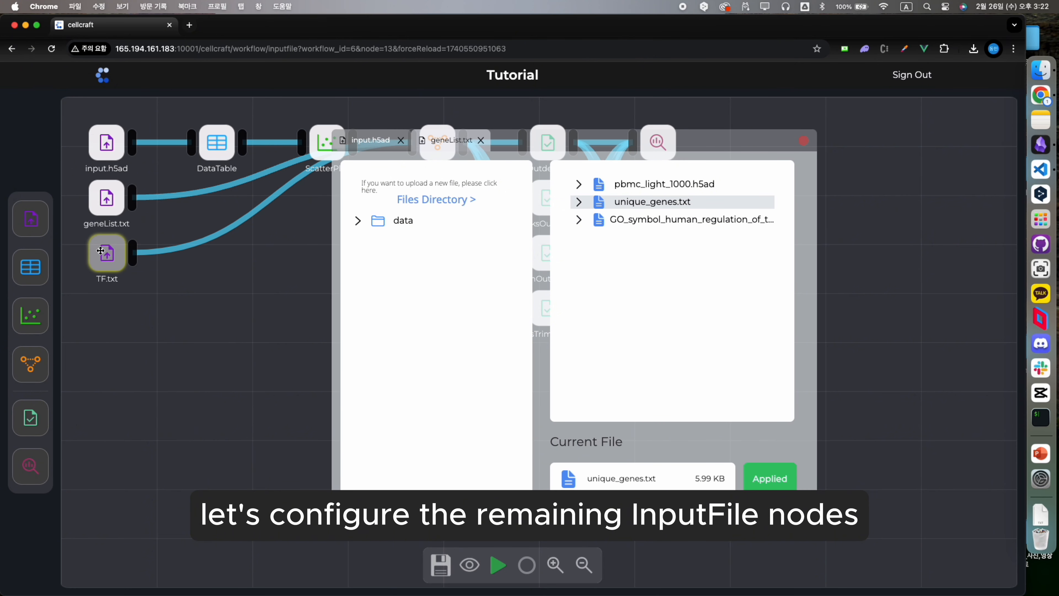
pyautogui.click(631, 223)
pyautogui.click(757, 480)
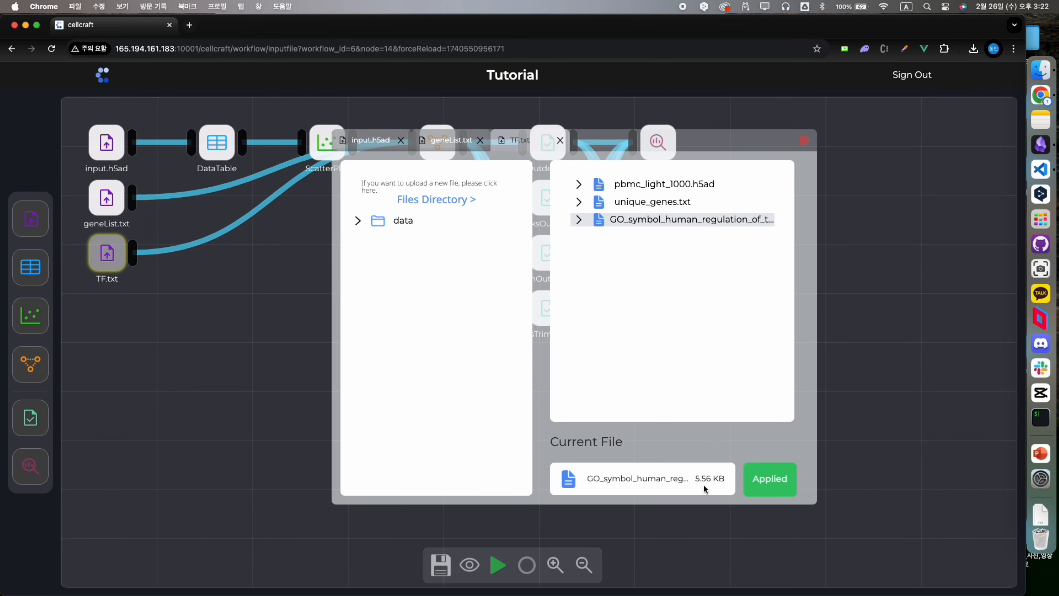
pyautogui.moveTo(612, 144); pyautogui.dragTo(455, 177)
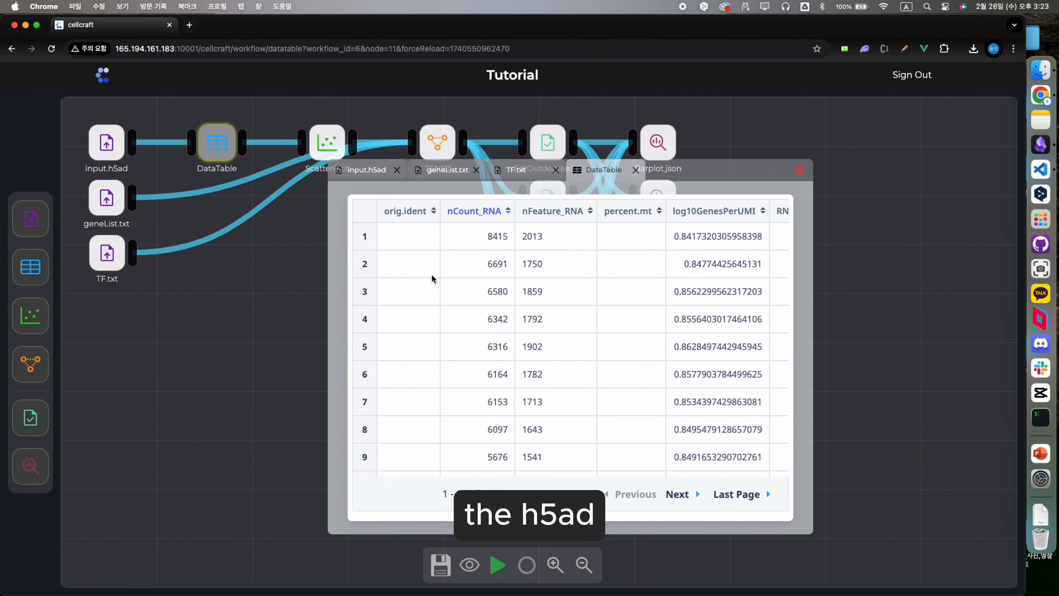
# Examine the columns and rows of the h5ad data in the DataTable node
pyautogui.moveTo(509, 301); pyautogui.dragTo(762, 297)
pyautogui.click(775, 343)
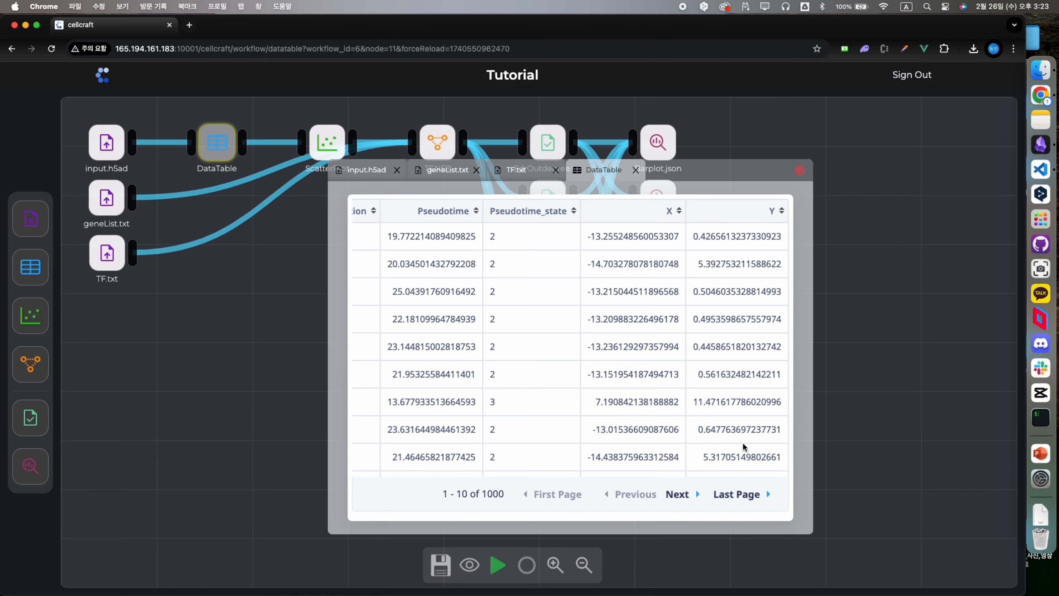
pyautogui.scroll(-2, 743, 446)
pyautogui.scroll(2, 738, 444)
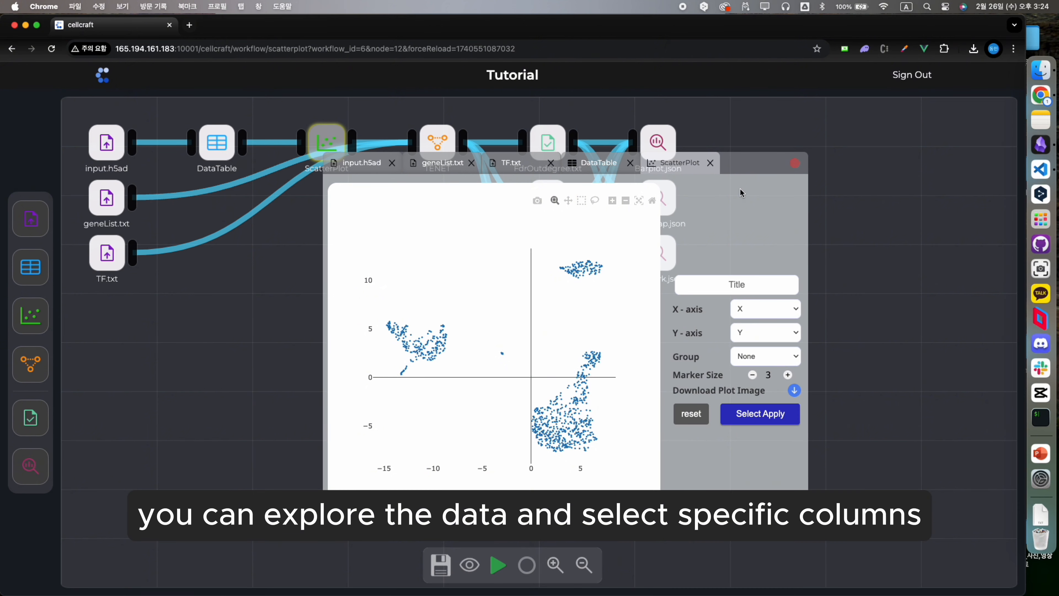
# Group the scatter plot by seurat_annotation and toggle the CD4+ T and B clusters off and back on
pyautogui.click(785, 361)
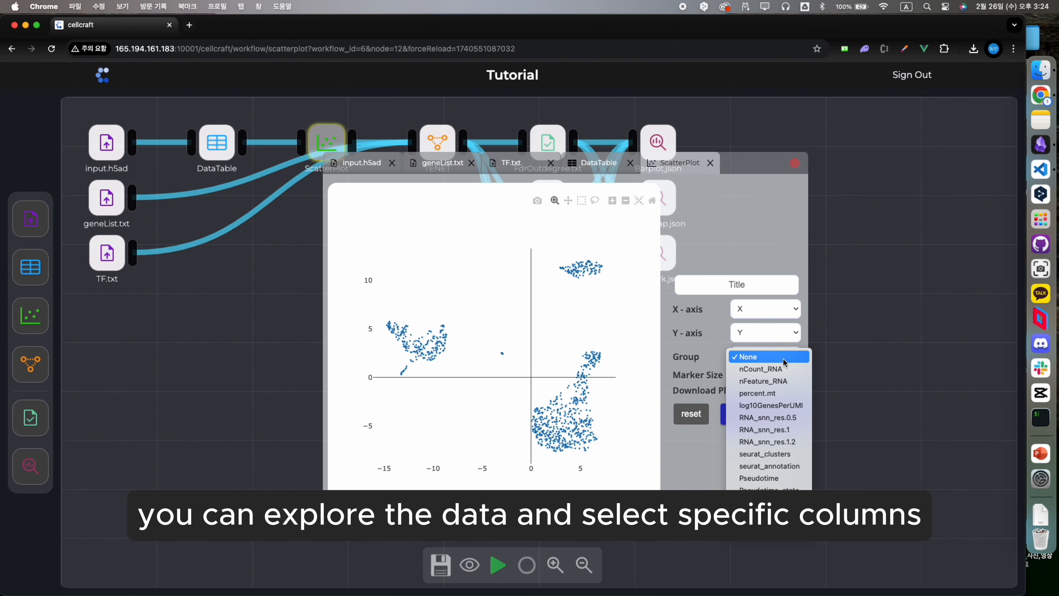
pyautogui.click(778, 467)
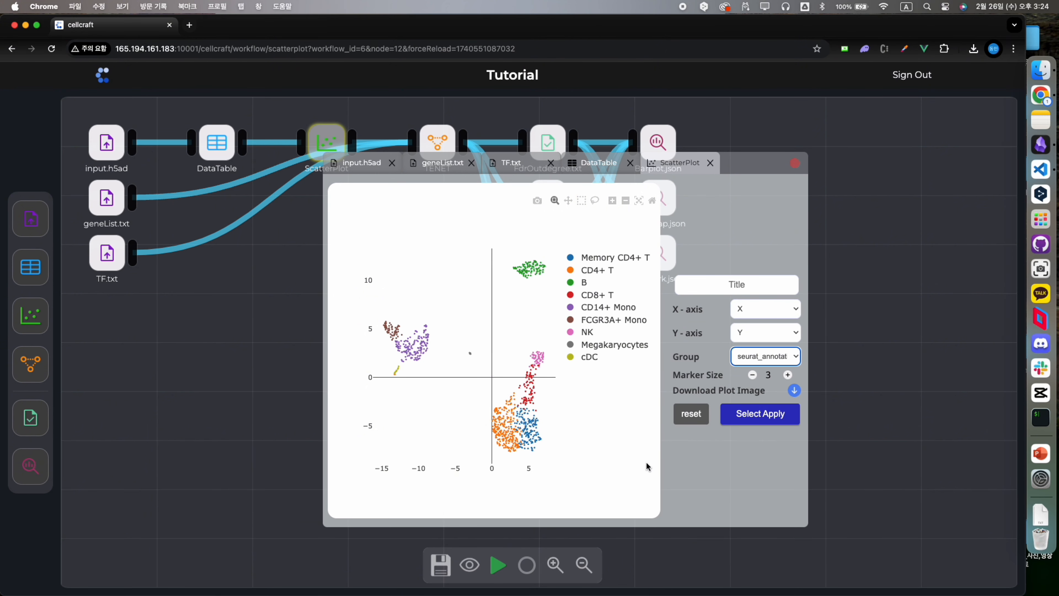
pyautogui.click(610, 272)
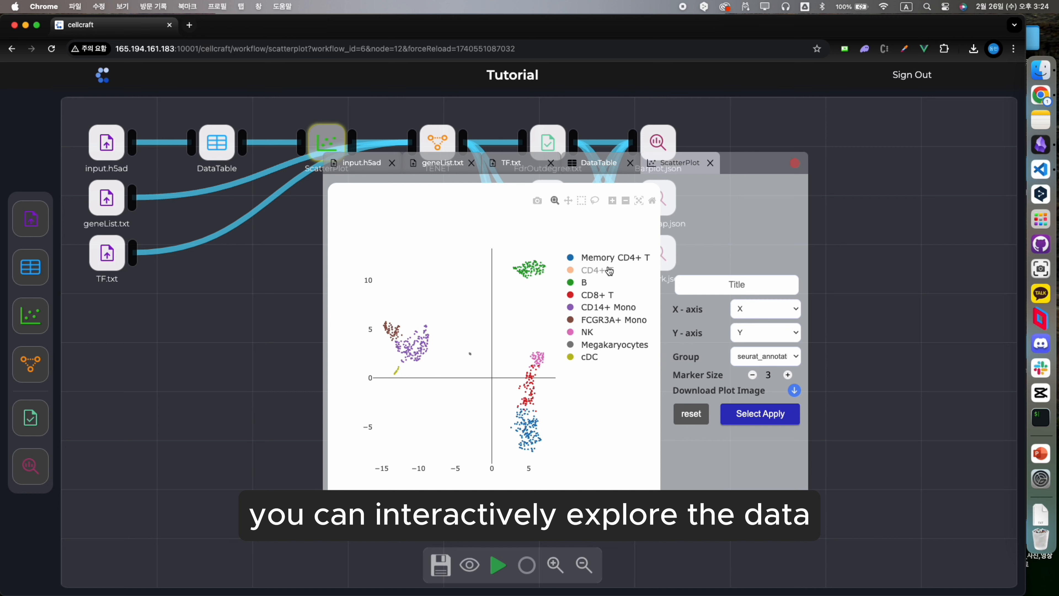
pyautogui.click(610, 270)
pyautogui.click(588, 284)
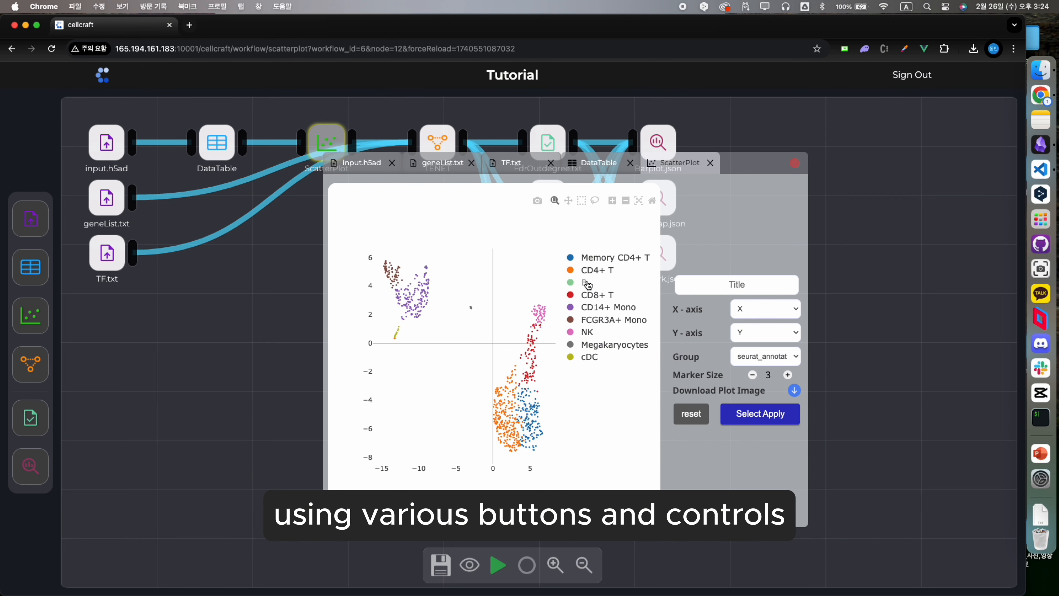
pyautogui.click(588, 283)
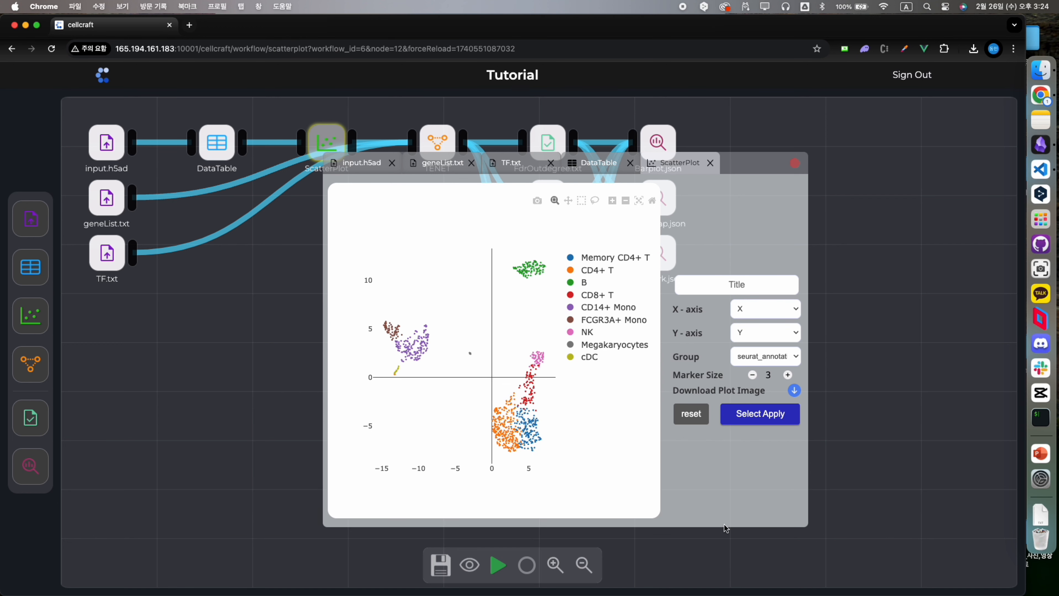
# Lasso the Memory CD4+ T, CD4+ T, CD8+ T and NK clusters in the scatter plot and apply the selection
pyautogui.click(594, 201)
pyautogui.moveTo(473, 414)
pyautogui.mouseDown()
pyautogui.moveTo(526, 342)
pyautogui.moveTo(555, 359)
pyautogui.moveTo(555, 417)
pyautogui.moveTo(500, 468)
pyautogui.moveTo(488, 452)
pyautogui.mouseUp()
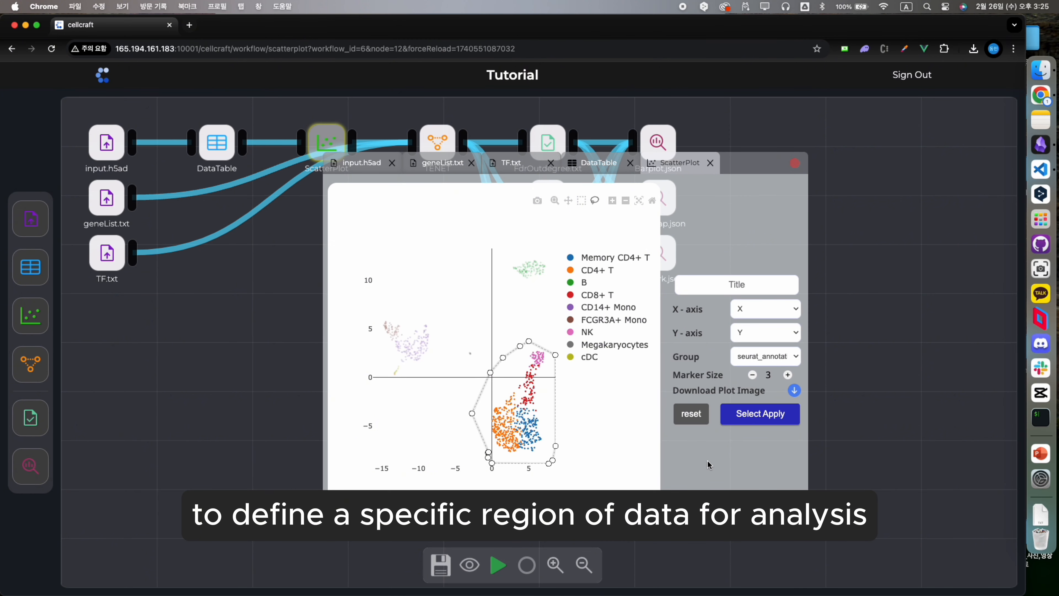
pyautogui.click(740, 414)
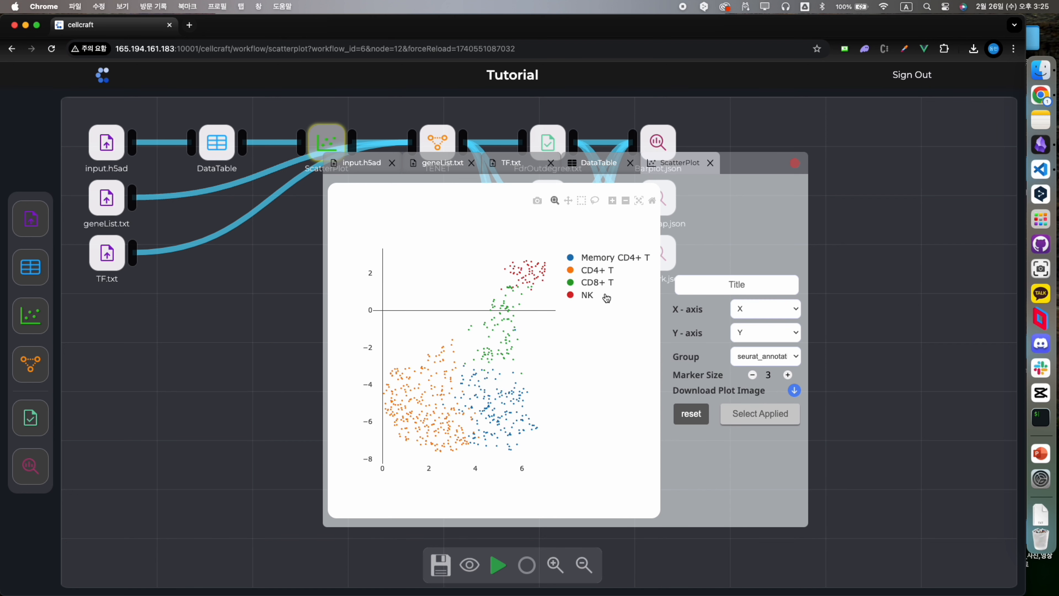
pyautogui.moveTo(803, 164); pyautogui.dragTo(794, 169)
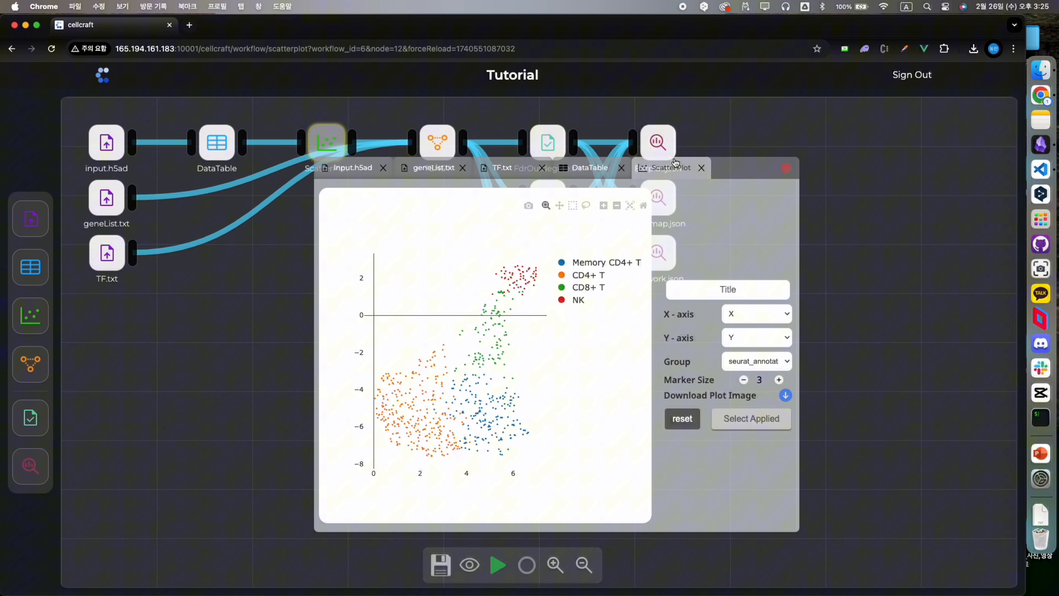
# Set the TENET node's Cell Group to seurat_annotation and its Pseudotime column to Pseudotime
pyautogui.click(437, 140)
pyautogui.click(615, 272)
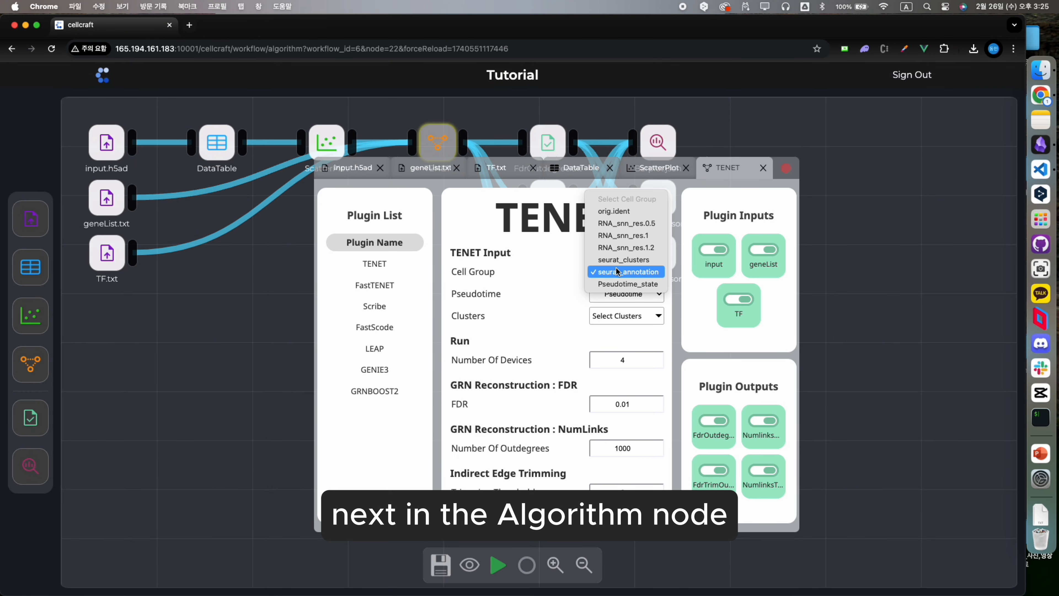
pyautogui.click(618, 272)
pyautogui.click(643, 294)
pyautogui.click(646, 294)
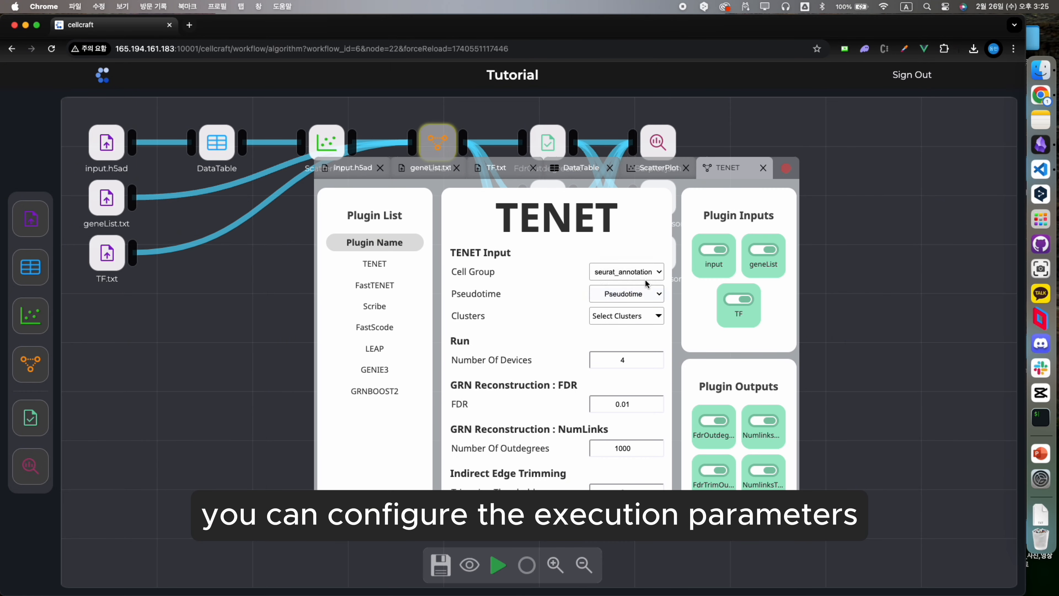
pyautogui.click(646, 277)
pyautogui.click(645, 265)
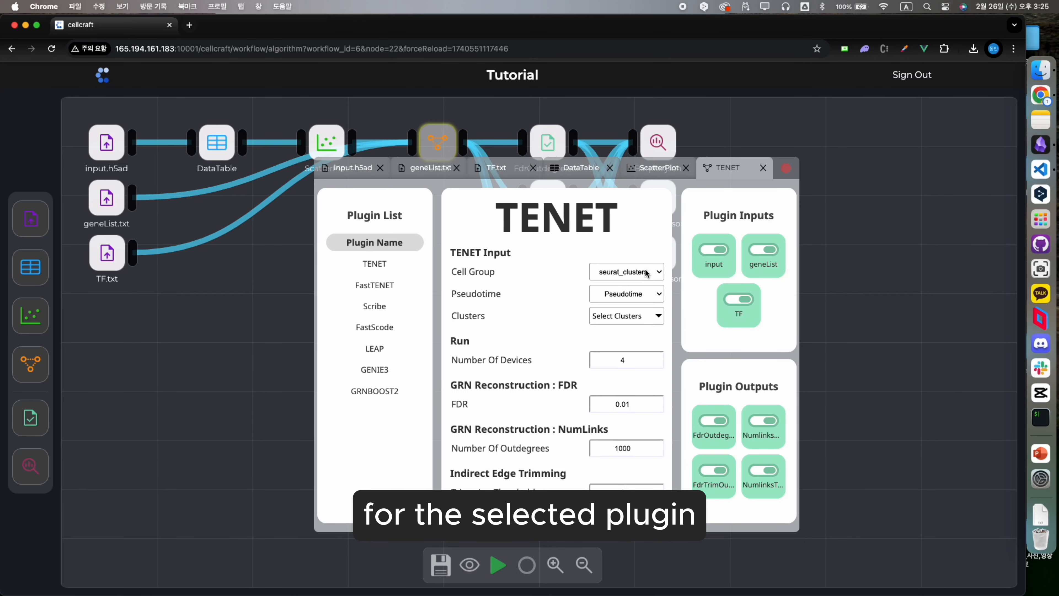
pyautogui.click(646, 274)
pyautogui.click(639, 285)
# Choose Memory CD4+ T and CD4+ T as the TENET input clusters and reposition the floating node window
pyautogui.click(653, 316)
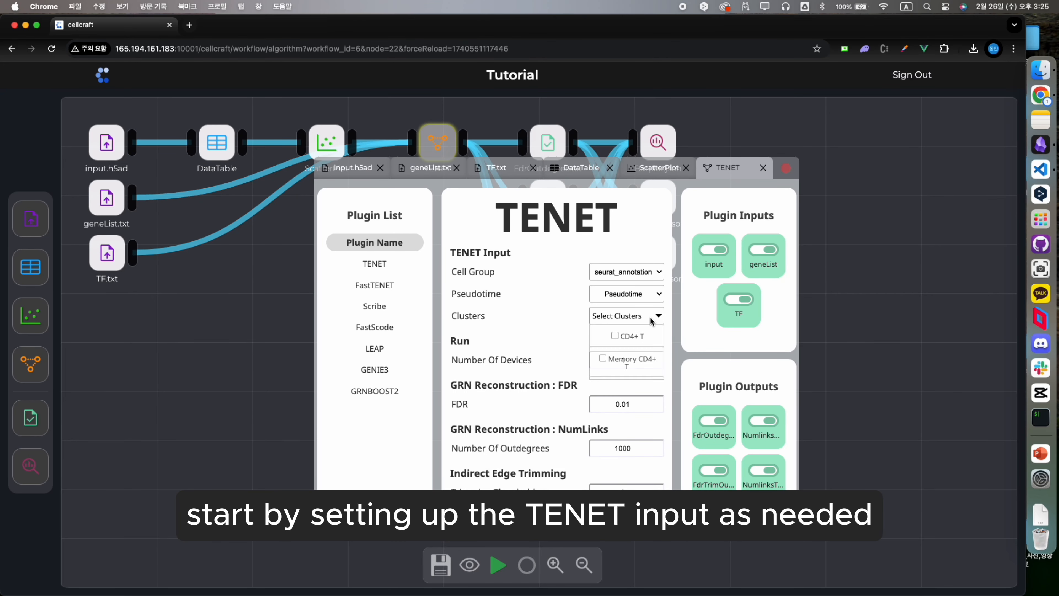
pyautogui.click(649, 352)
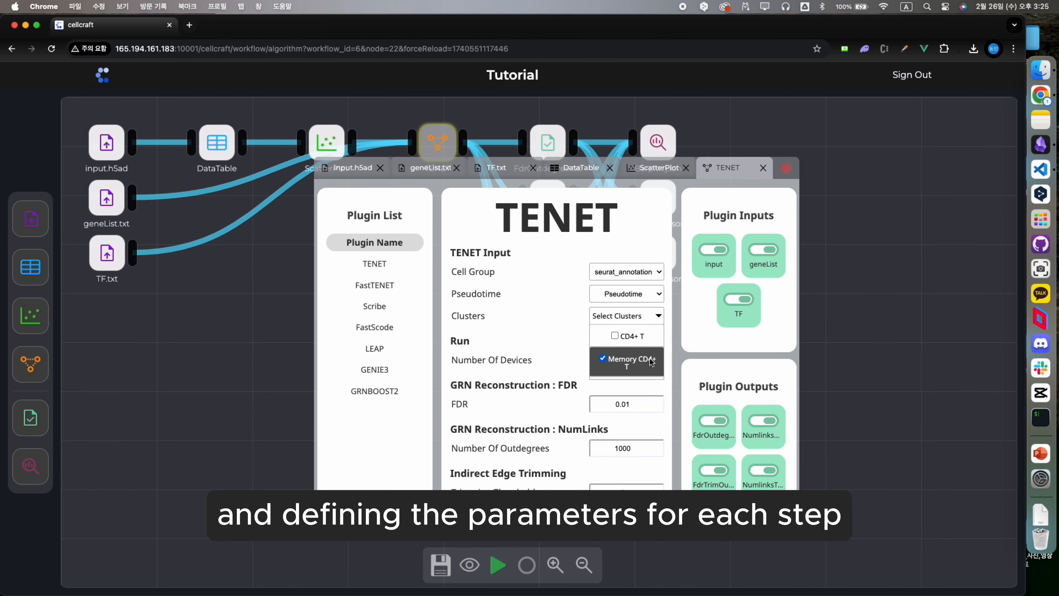
pyautogui.click(647, 336)
pyautogui.click(653, 315)
pyautogui.scroll(-1, 556, 375)
pyautogui.moveTo(730, 167); pyautogui.dragTo(806, 168)
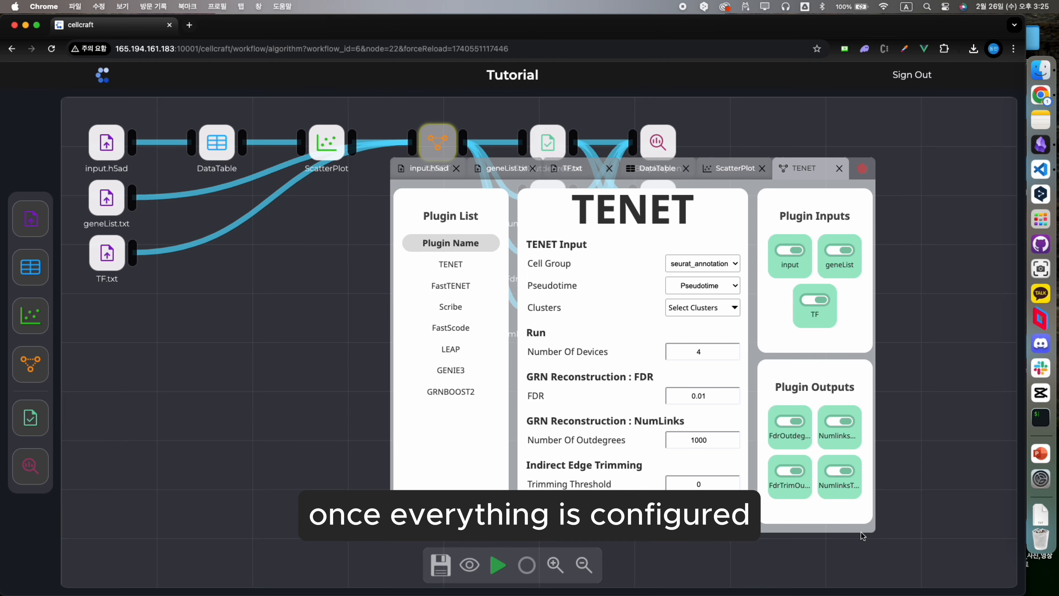
# Run the workflow, review the task and server resource details, and confirm the TENET task's execution
pyautogui.click(499, 570)
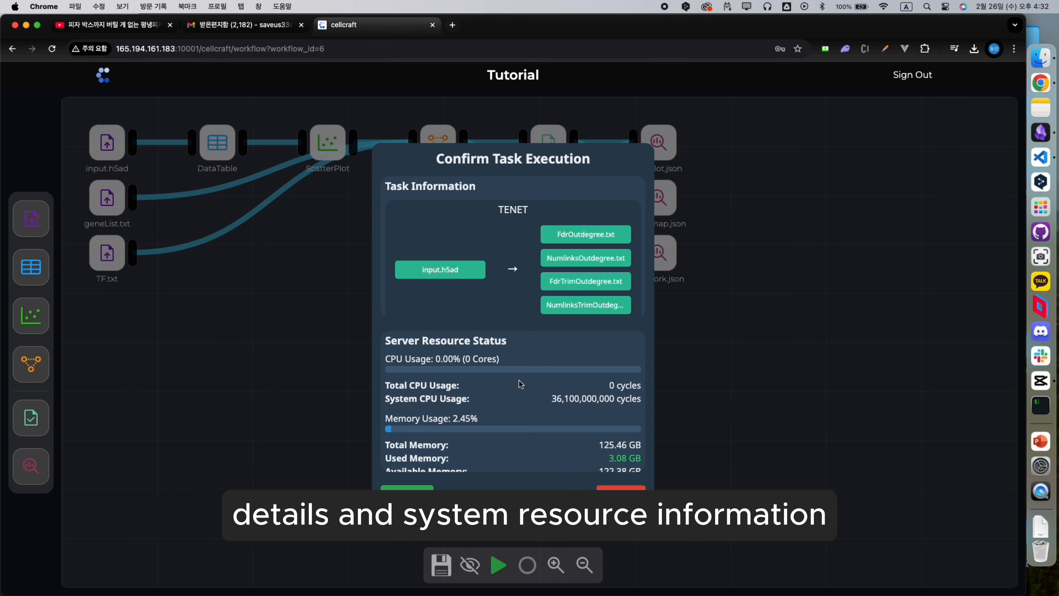
pyautogui.scroll(-5, 520, 384)
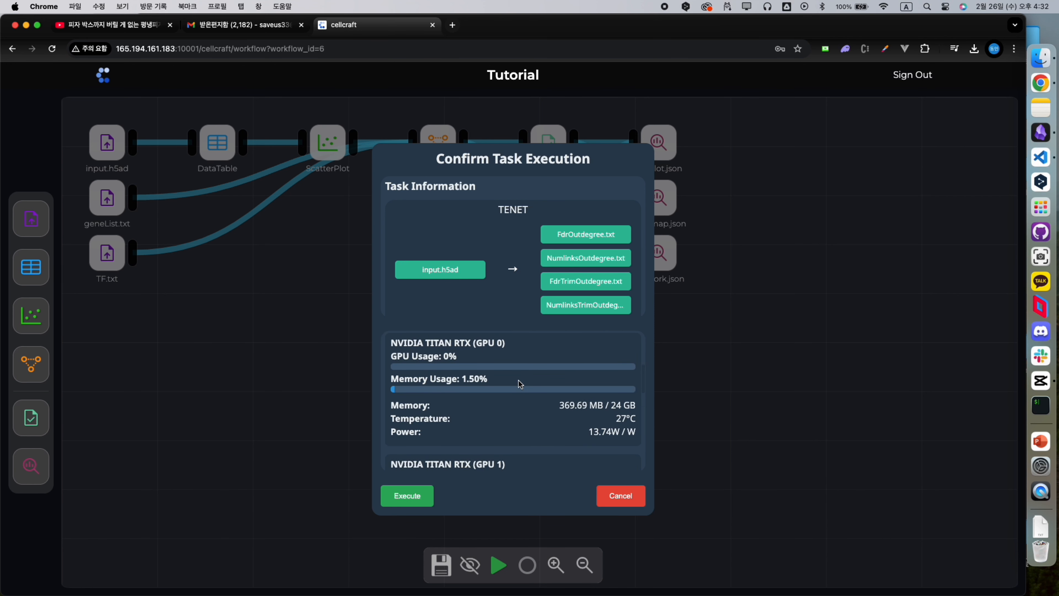
pyautogui.scroll(-3, 521, 384)
pyautogui.scroll(10, 520, 384)
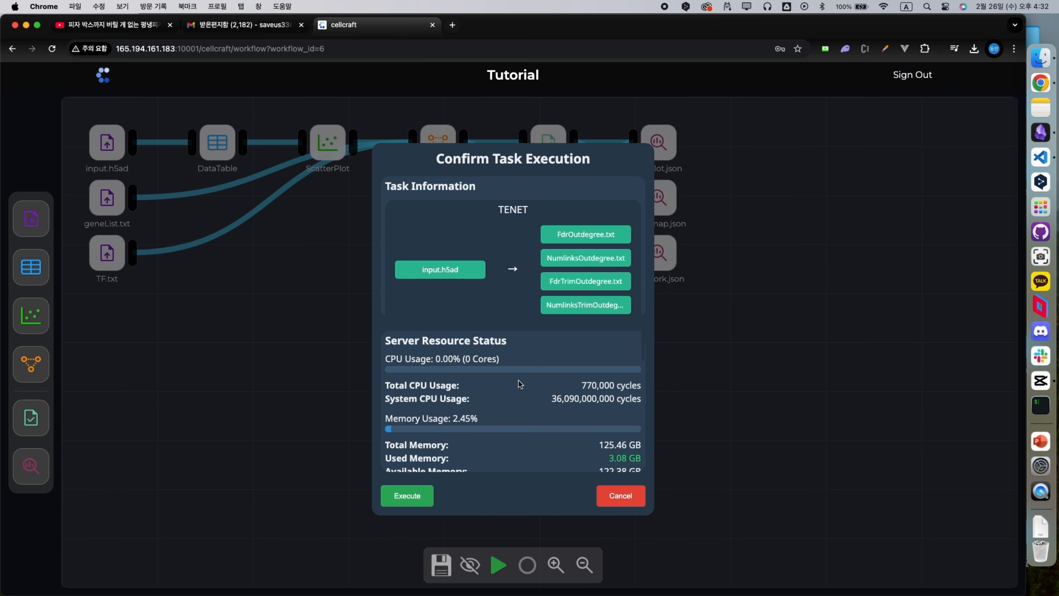
pyautogui.click(408, 496)
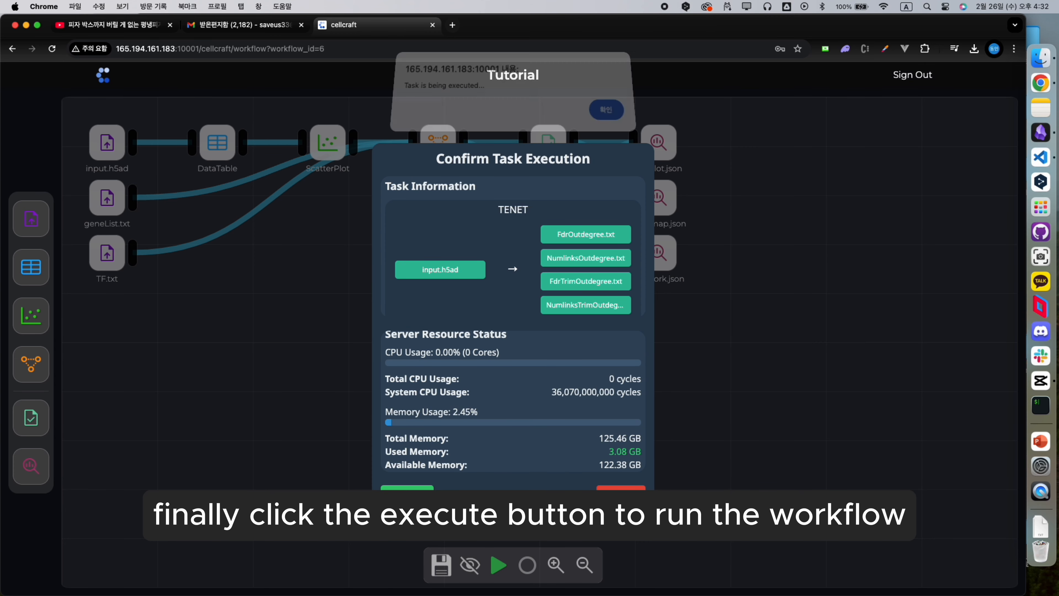
pyautogui.click(607, 109)
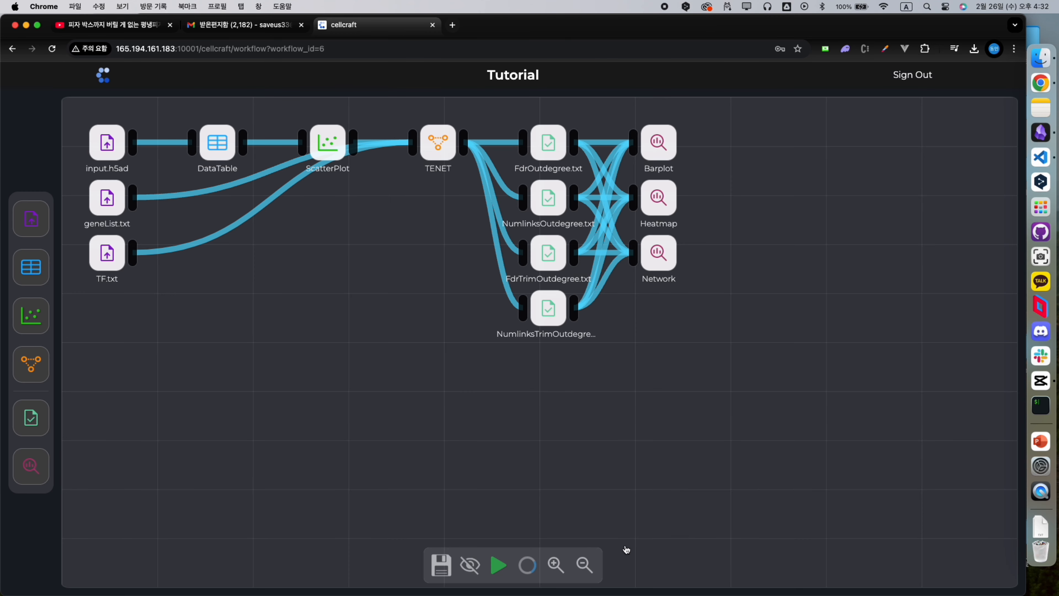
# Check the elapsed time and status of the newest Tutorial task in the task monitor
pyautogui.click(529, 564)
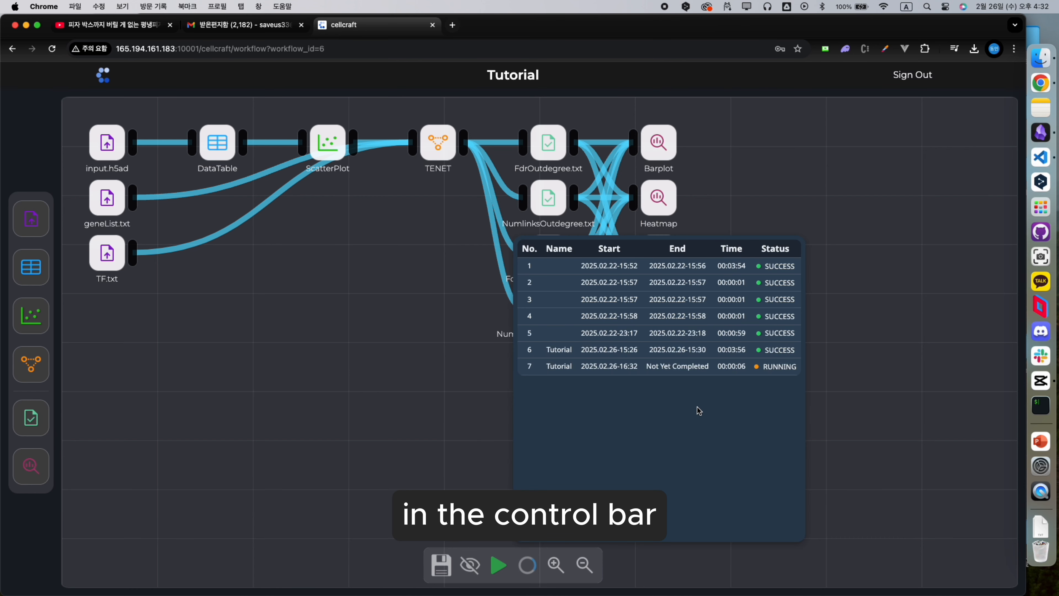
pyautogui.moveTo(718, 366); pyautogui.dragTo(796, 363)
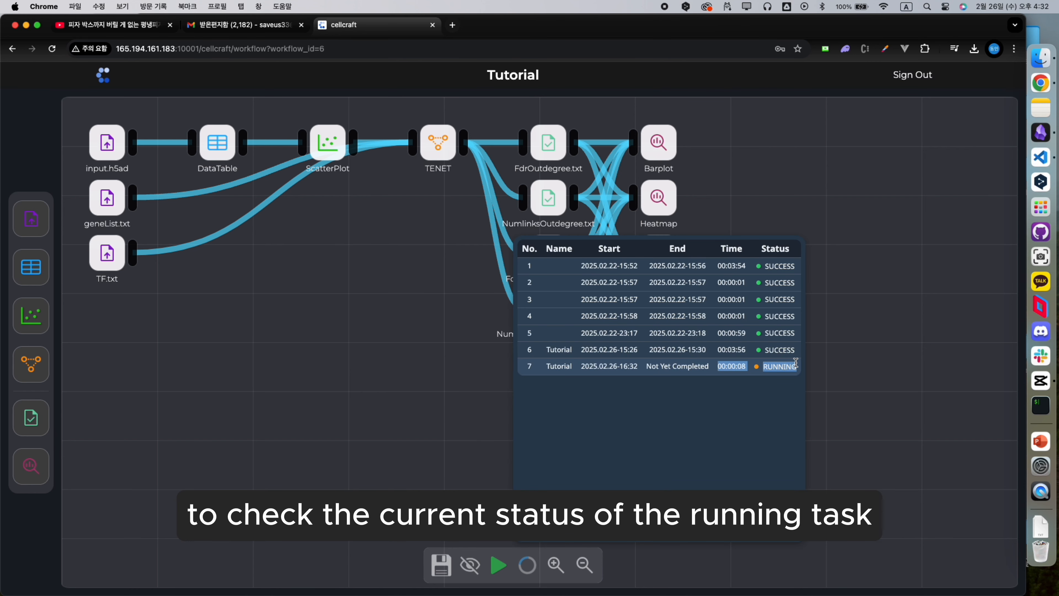
pyautogui.click(767, 428)
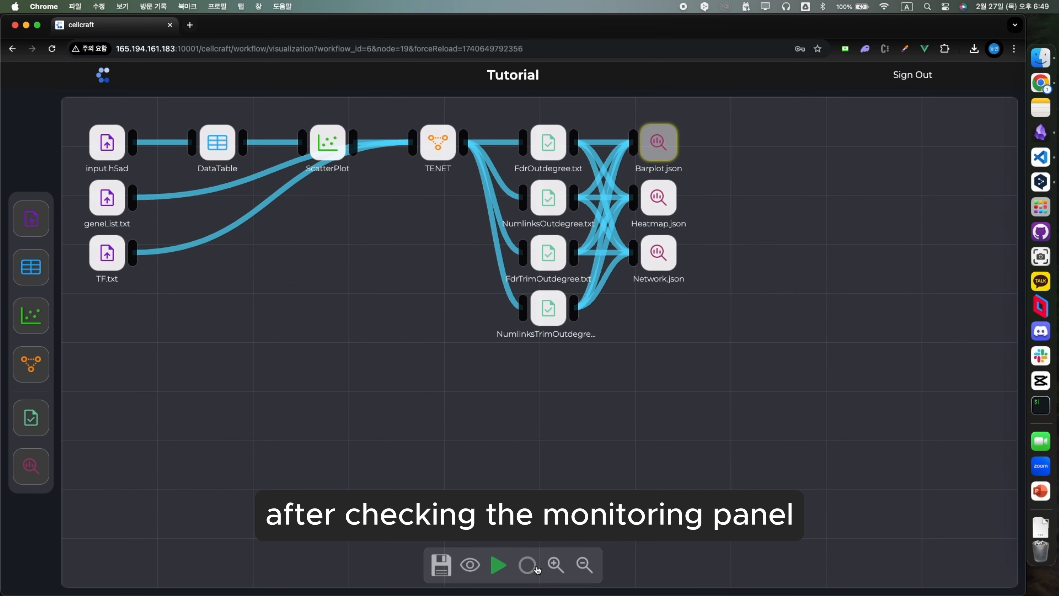
pyautogui.click(536, 568)
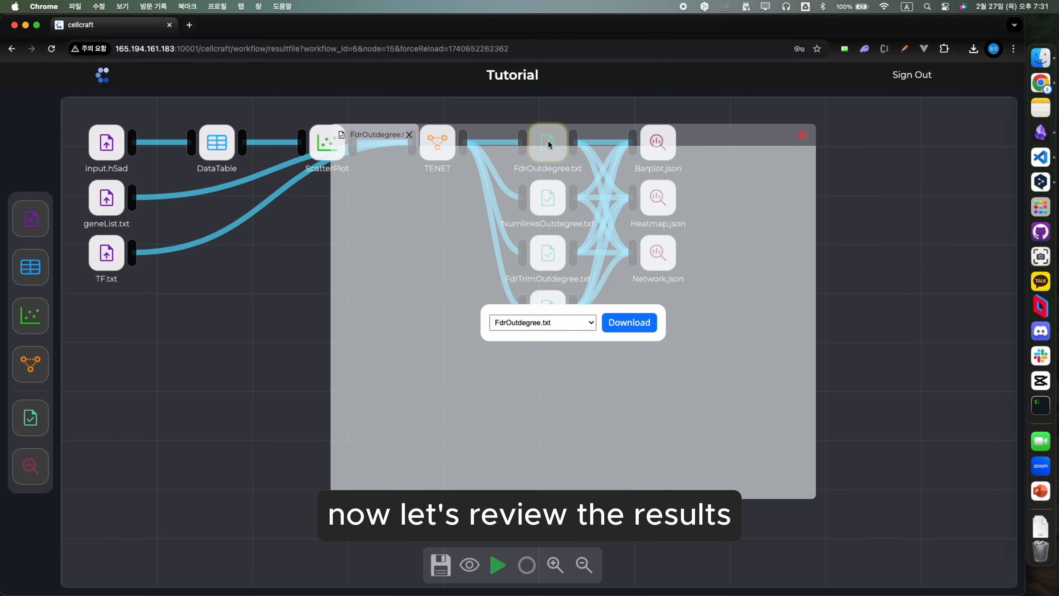
# Keep FdrOutdegree.txt as the FdrOutdegree.txt node's result file and download it
pyautogui.click(555, 322)
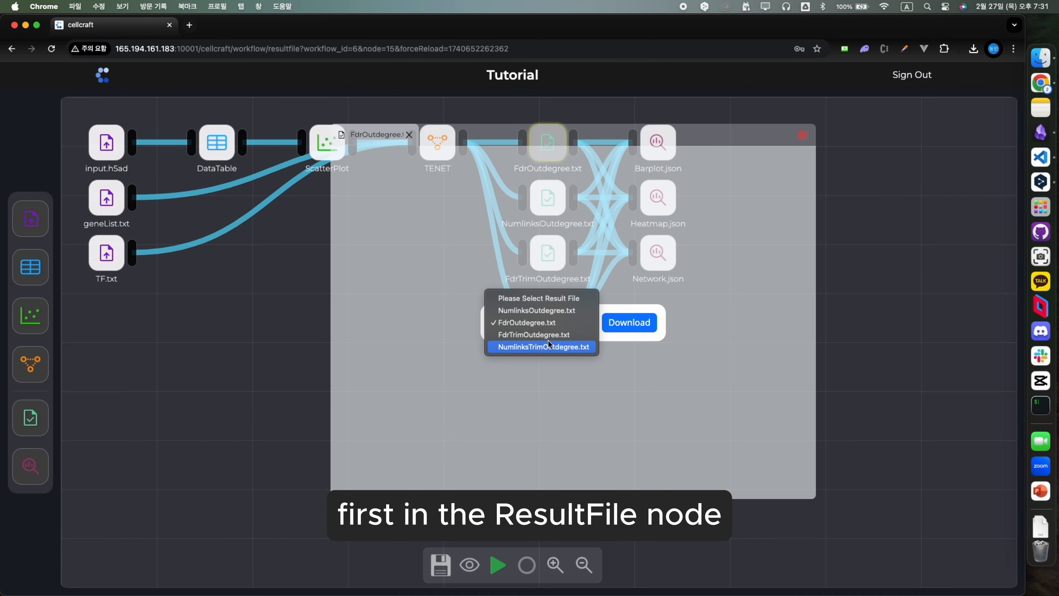
pyautogui.click(552, 324)
pyautogui.click(655, 324)
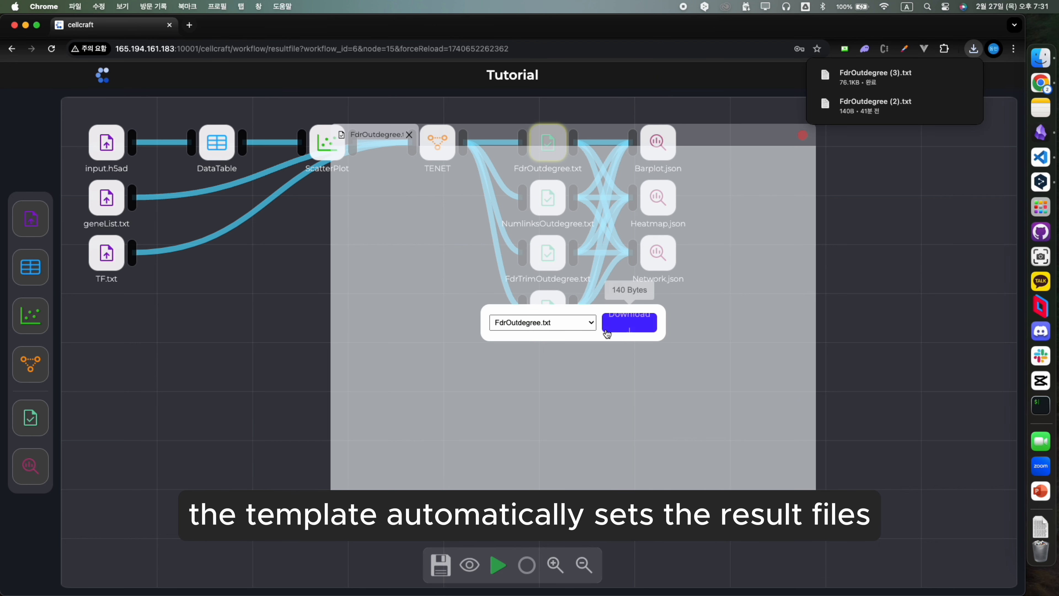
# Set the FdrOutdegree.txt node's result file to FdrTrimOutdegree.txt, restore FdrOutdegree.txt, and close the node window
pyautogui.click(582, 322)
pyautogui.click(575, 340)
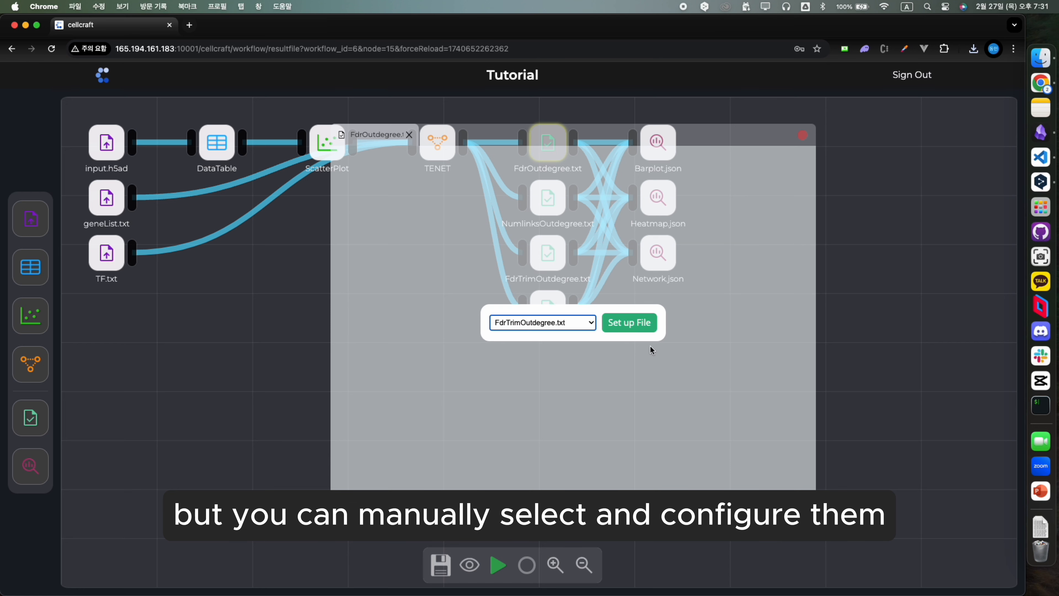
pyautogui.click(642, 326)
pyautogui.click(630, 328)
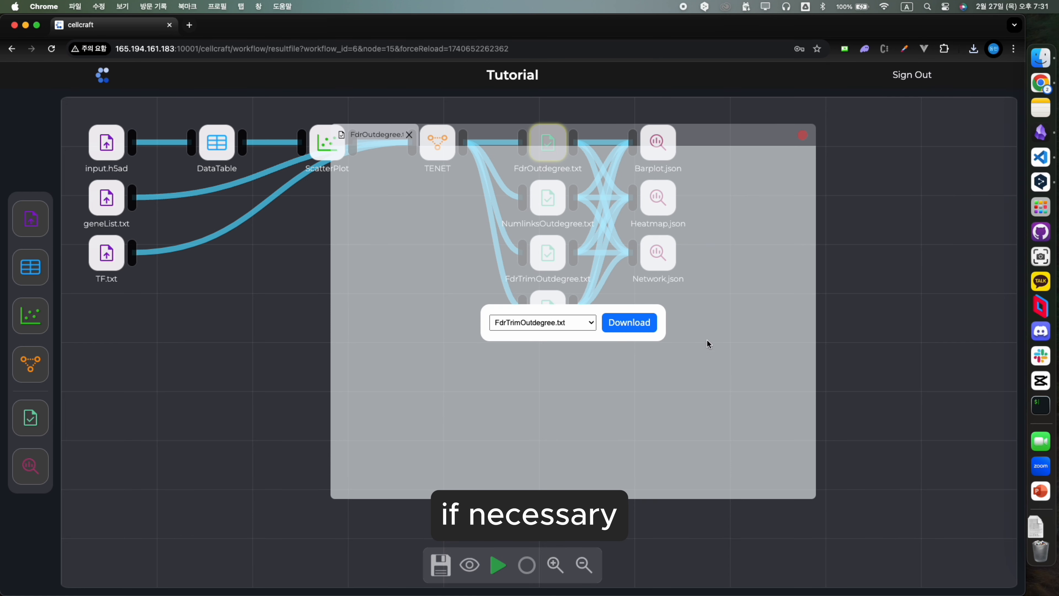
pyautogui.click(556, 323)
pyautogui.click(557, 296)
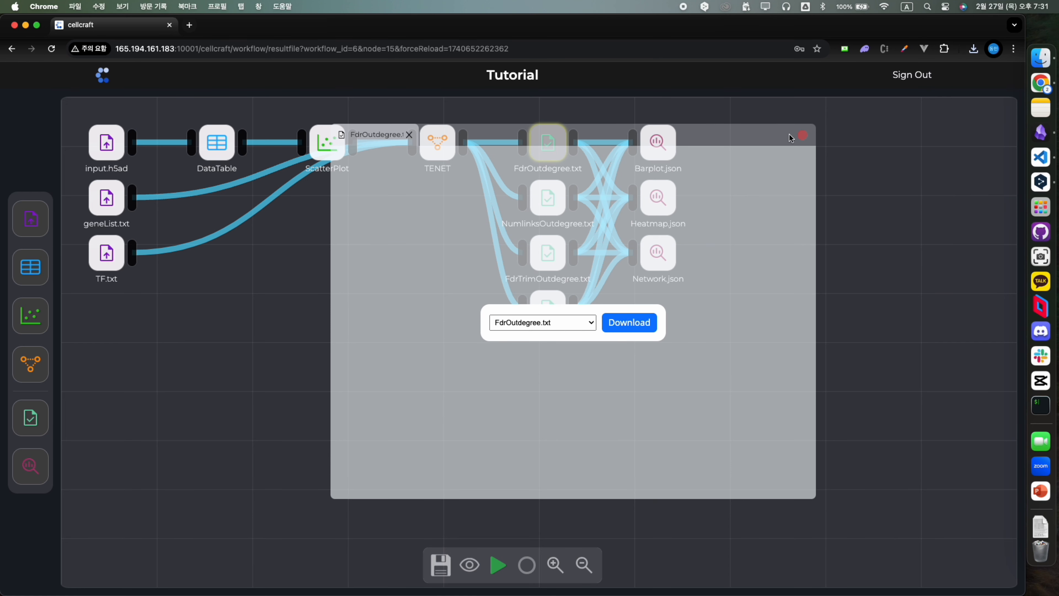
pyautogui.click(802, 135)
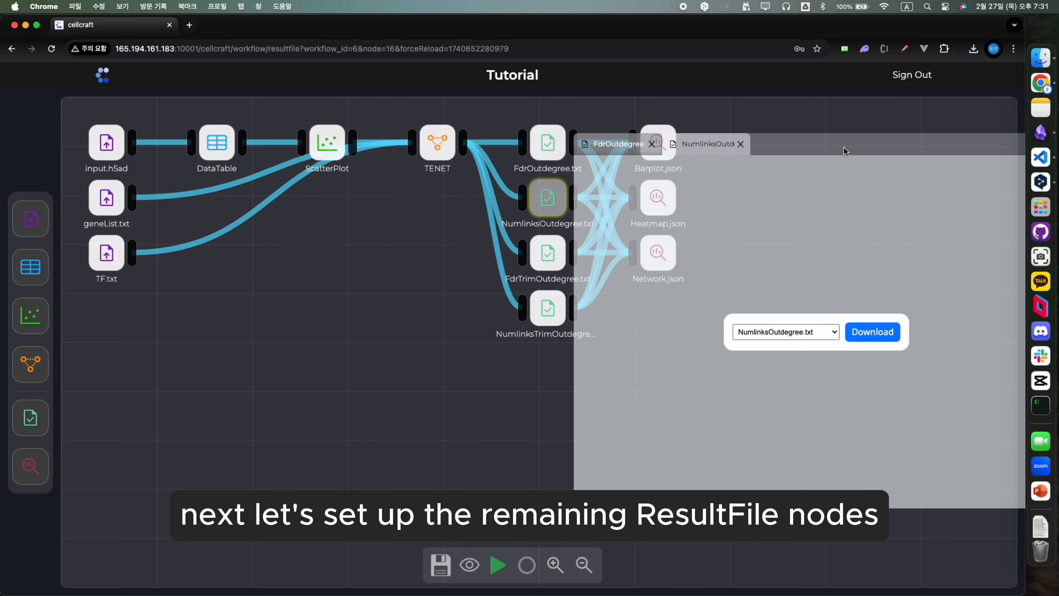
# Open the FdrTrimOutdegree.txt and NumlinksTrimOutdegree.txt result nodes and move the floating window clear of the visualization nodes
pyautogui.moveTo(846, 152); pyautogui.dragTo(870, 153)
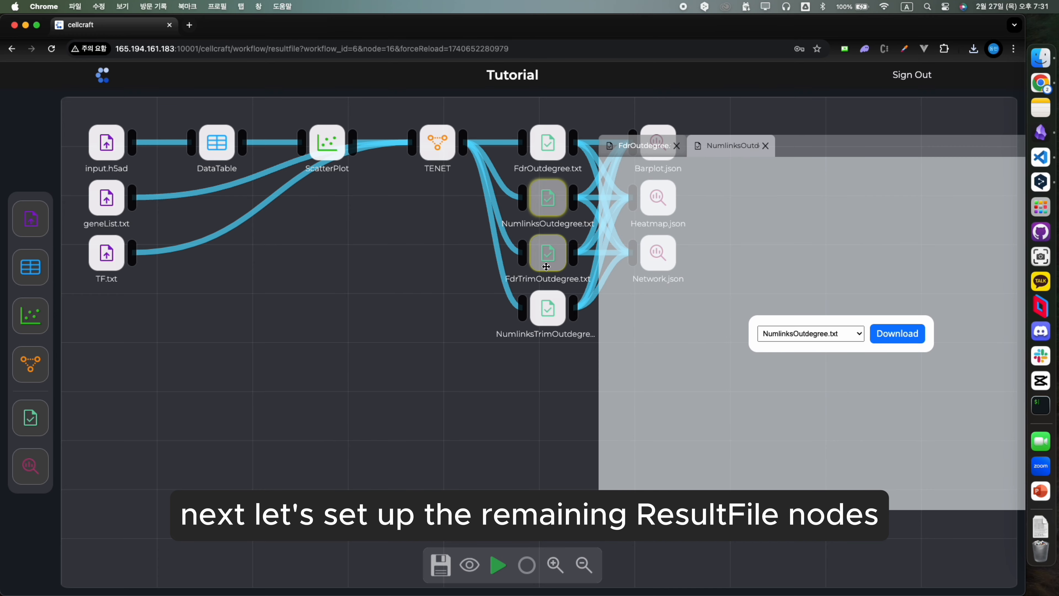
pyautogui.doubleClick(547, 255)
pyautogui.doubleClick(547, 307)
pyautogui.moveTo(966, 152); pyautogui.dragTo(551, 162)
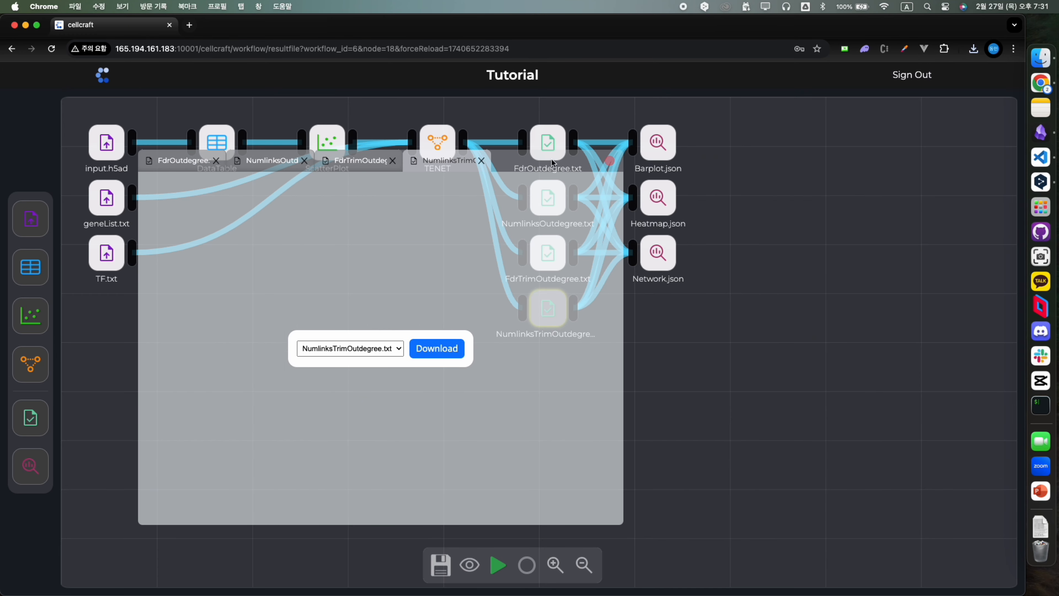
# Open the Barplot.json node, set its input file to FdrOutdegree.txt, and generate the barplot for the top 5 genes
pyautogui.doubleClick(658, 141)
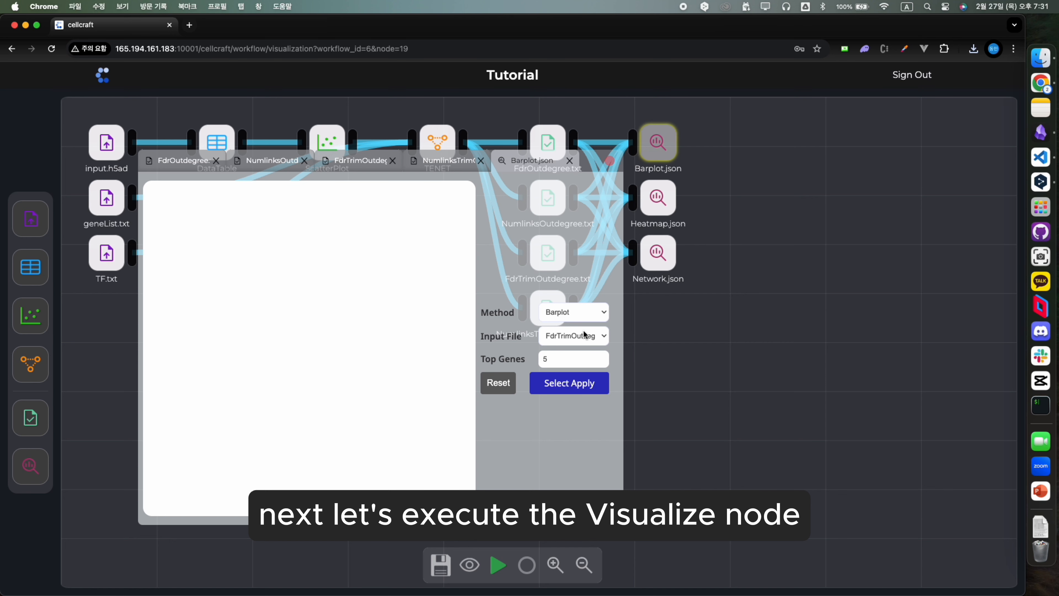
pyautogui.click(584, 338)
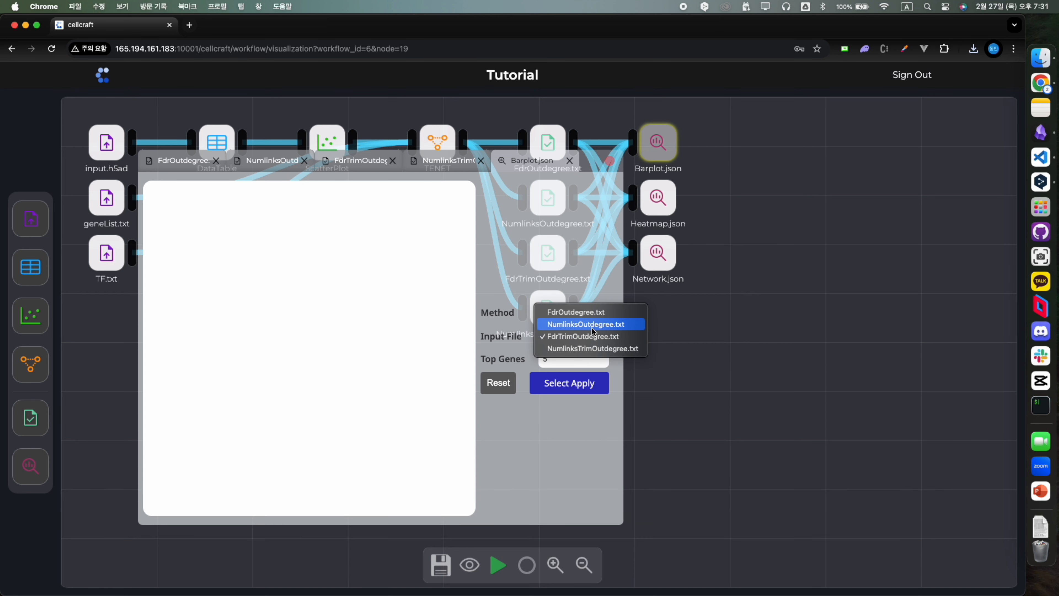
pyautogui.click(580, 311)
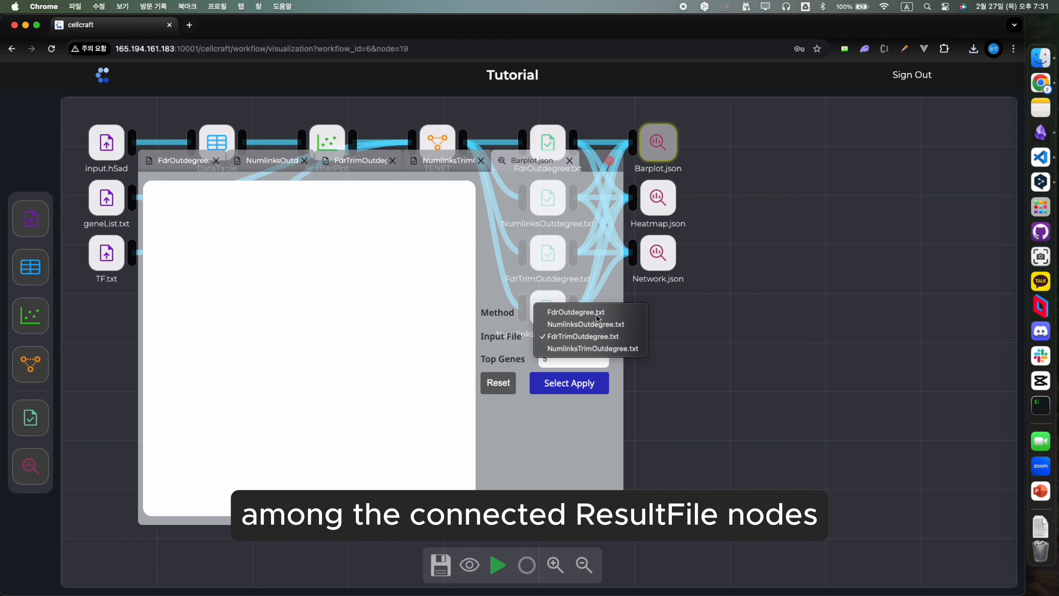
pyautogui.click(595, 383)
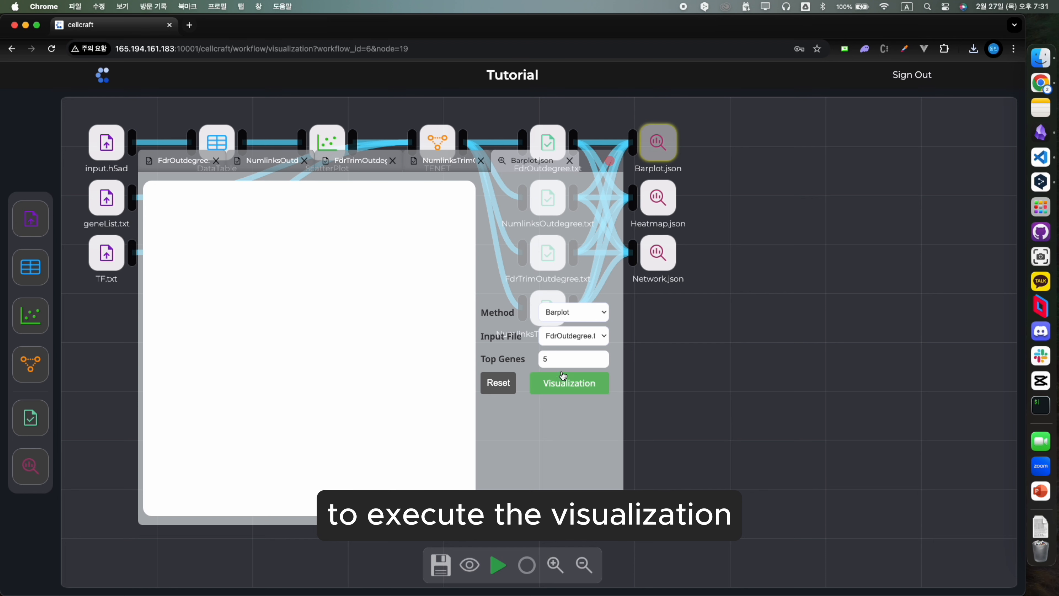
pyautogui.click(562, 378)
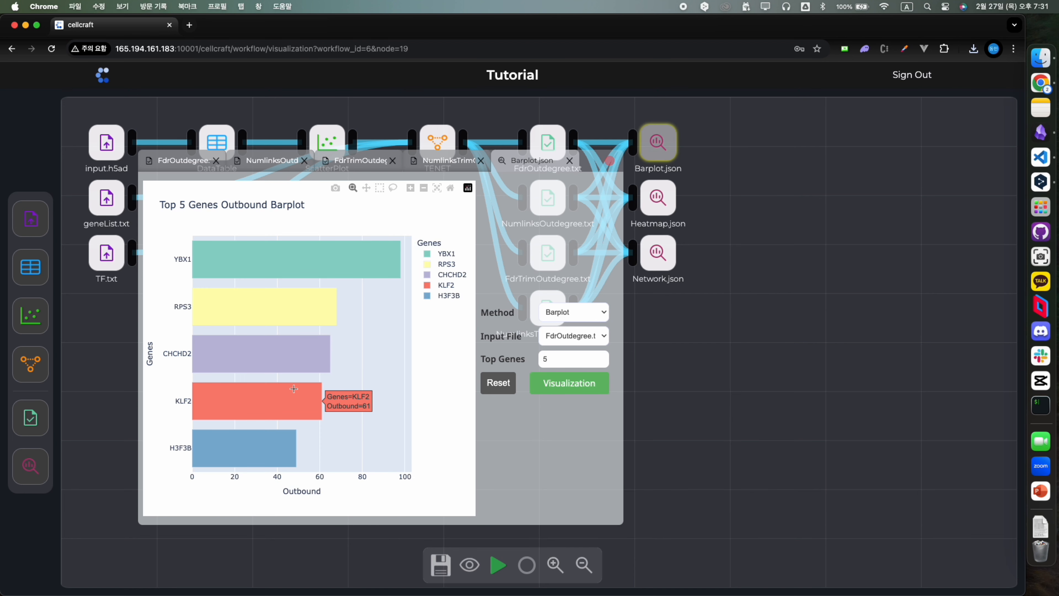
# Change the barplot's input file to NumlinksTrimOutdegree.txt and its top genes to 10, and run the visualization
pyautogui.click(581, 338)
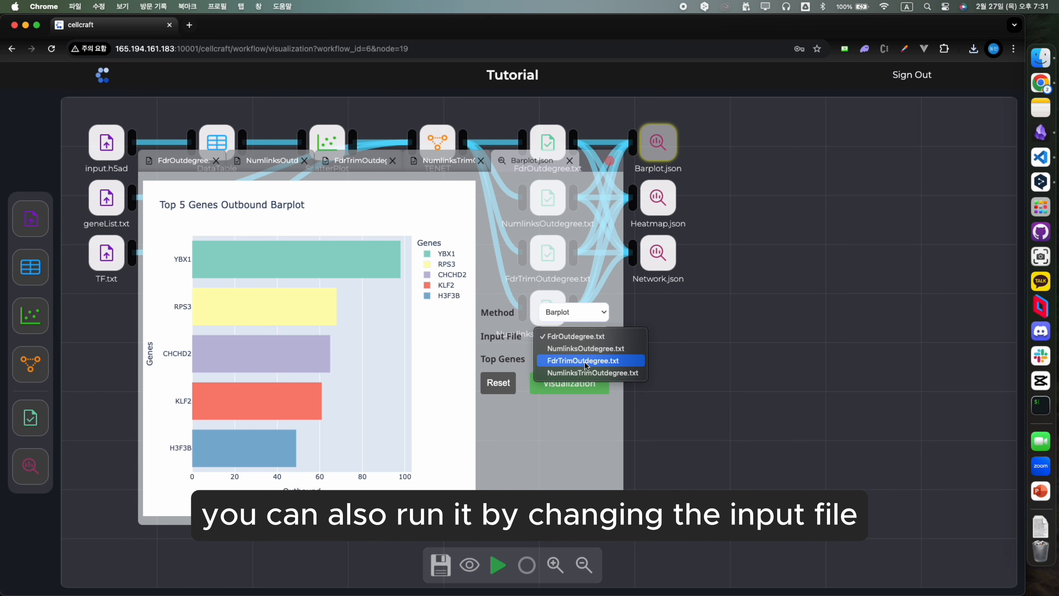
pyautogui.click(588, 372)
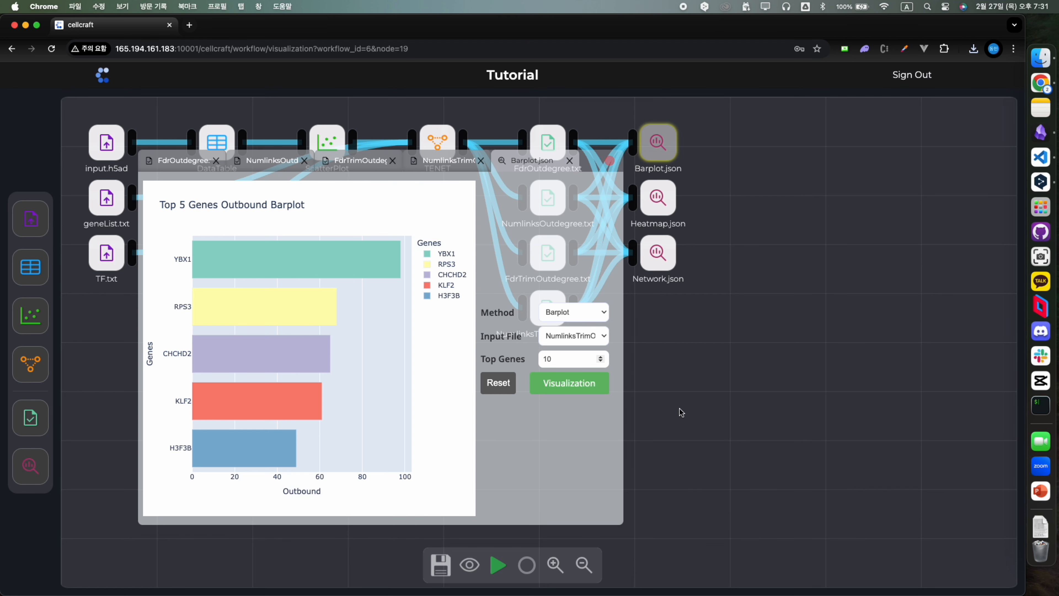
pyautogui.click(581, 389)
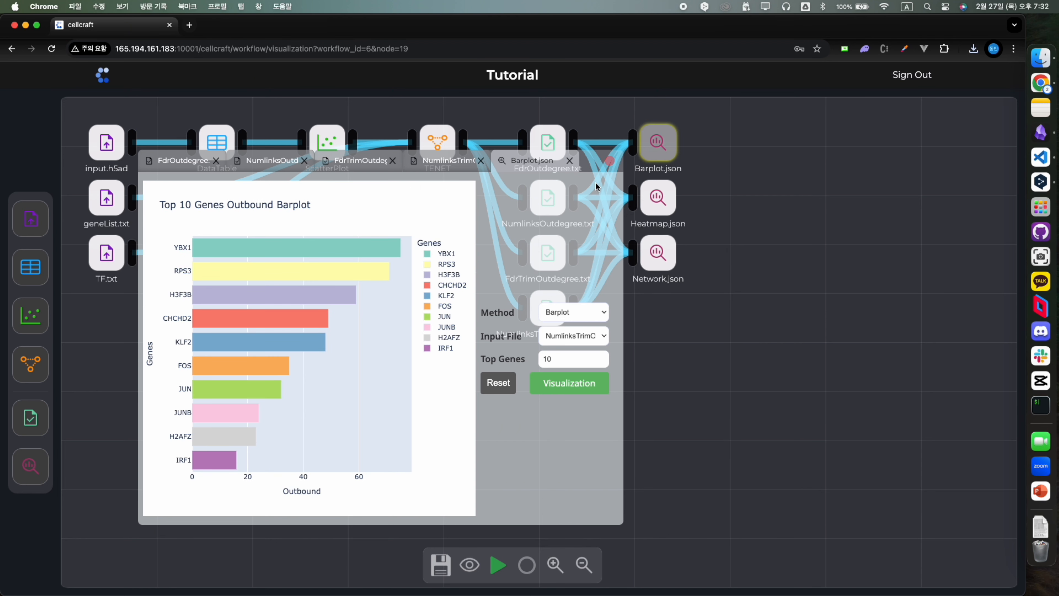
# Open the Heatmap.json node and generate its heatmap from FdrOutdegree.txt with 10 top genes and a sample size of 100
pyautogui.click(658, 198)
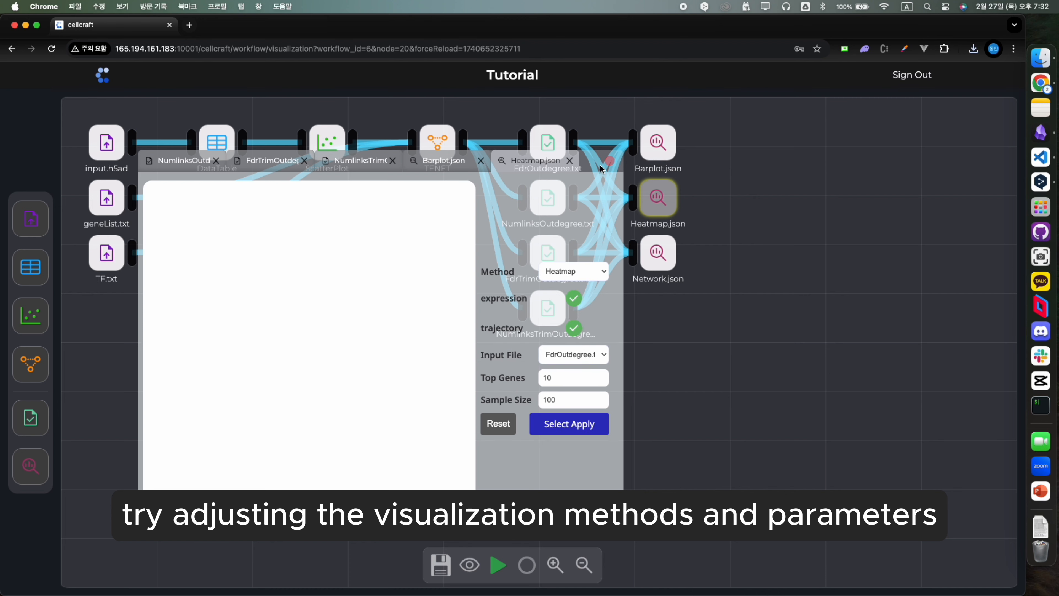
pyautogui.moveTo(600, 164); pyautogui.dragTo(860, 169)
pyautogui.click(854, 362)
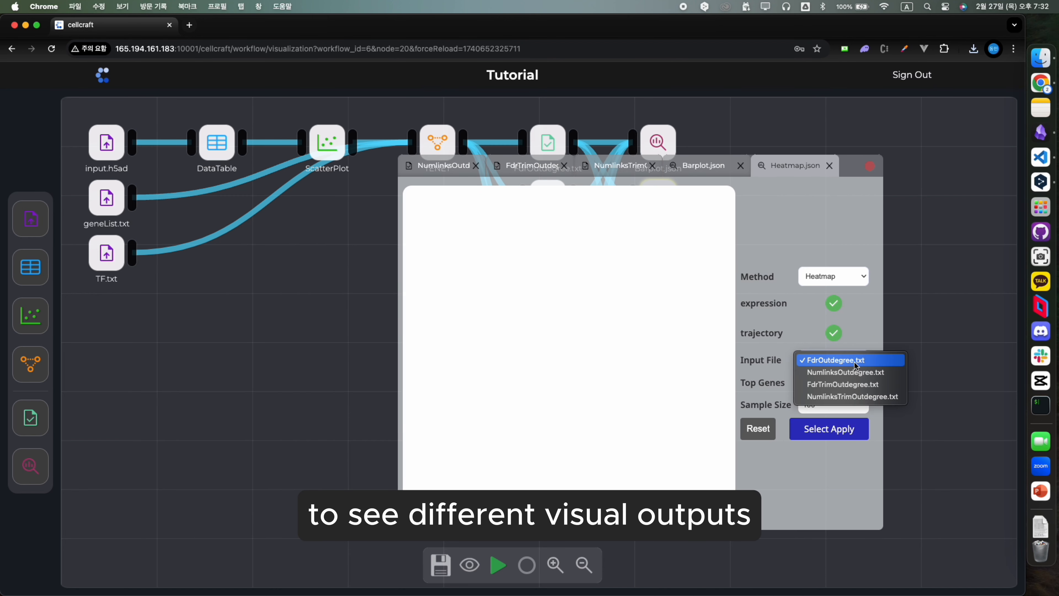
pyautogui.click(866, 359)
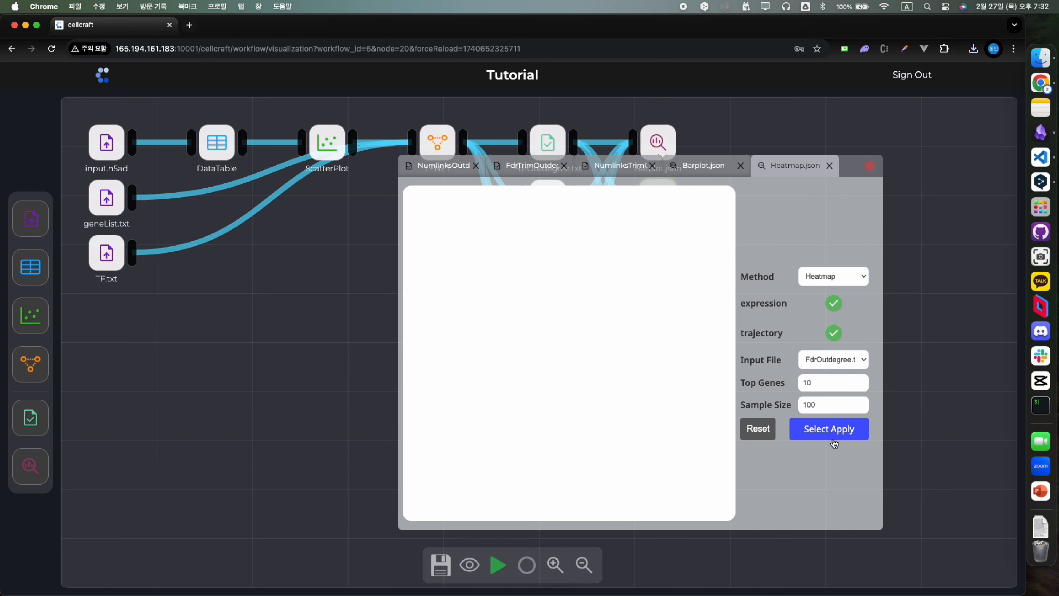
pyautogui.click(830, 432)
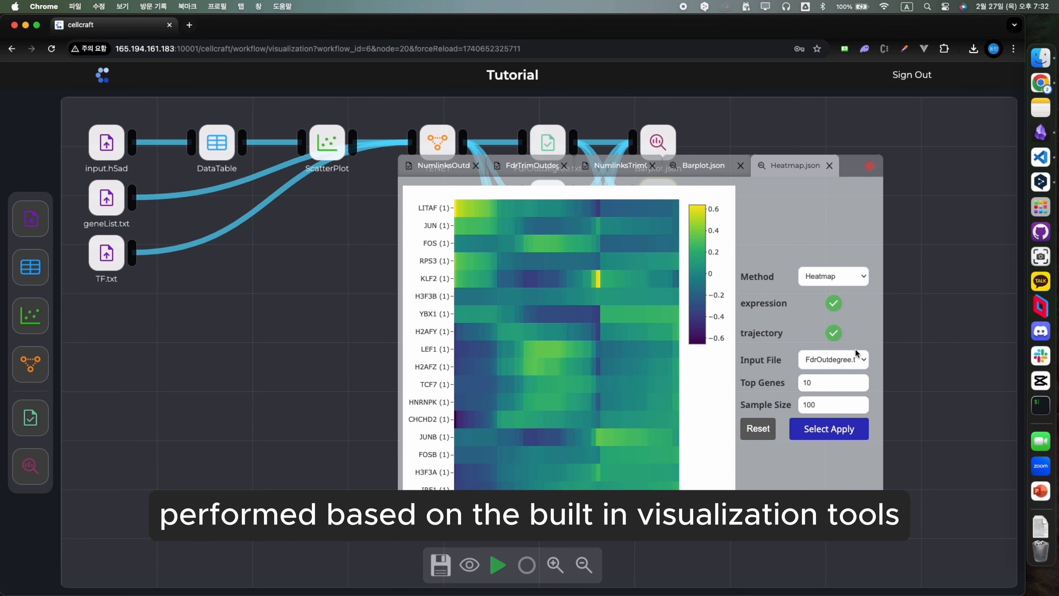
# Regenerate the heatmap with NumlinksOutdegree.txt as the input file, and close the node window
pyautogui.click(856, 358)
pyautogui.click(866, 373)
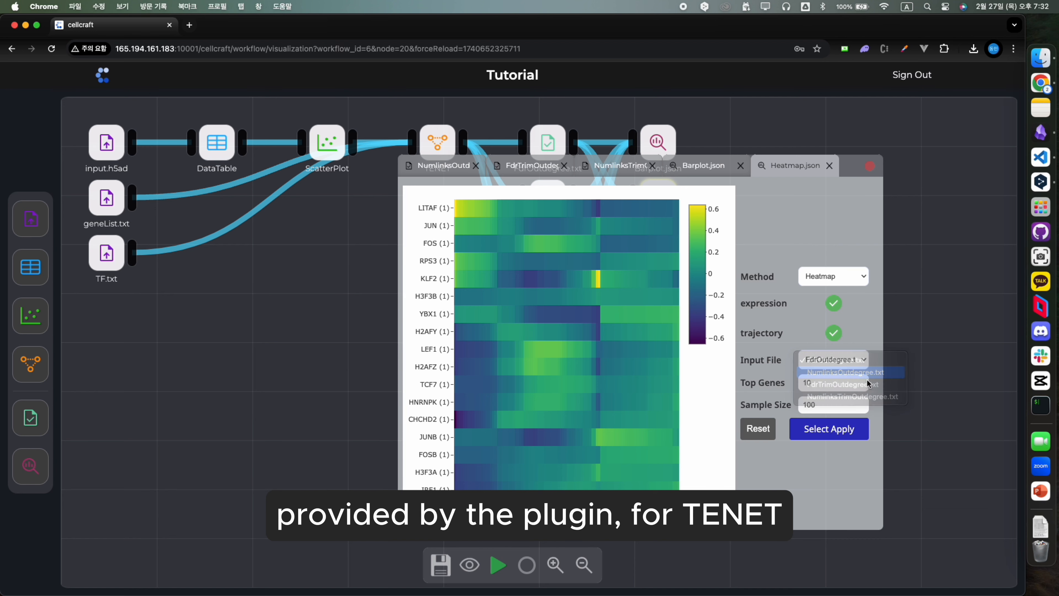
pyautogui.click(839, 429)
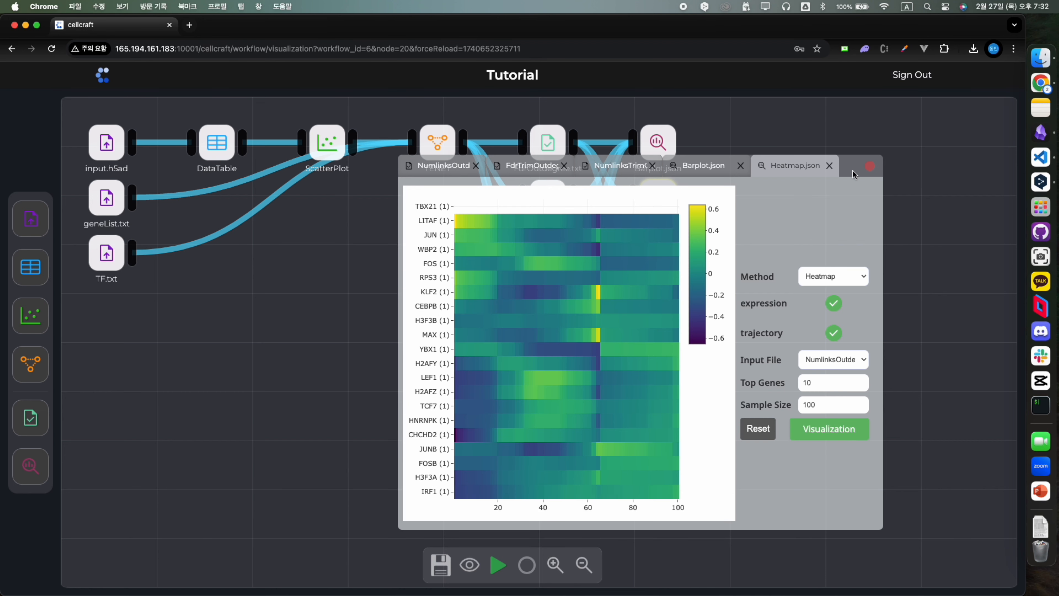
pyautogui.click(870, 168)
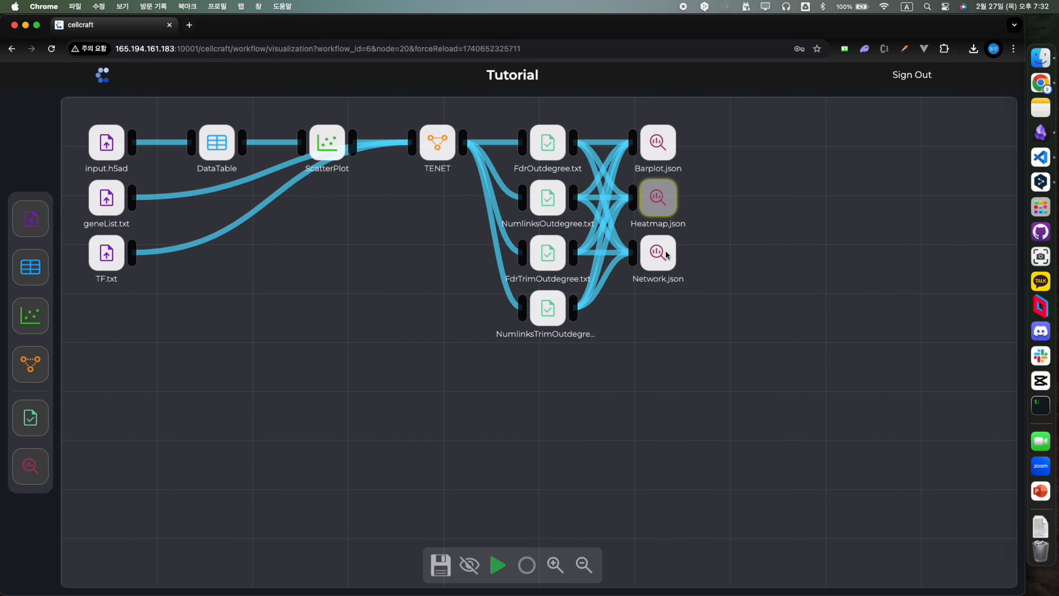
# Open the Network.json node, generate the gene regulatory network from FdrOutdegree.txt with 50 top genes, and close the node window
pyautogui.click(656, 253)
pyautogui.moveTo(776, 137); pyautogui.dragTo(819, 163)
pyautogui.click(825, 390)
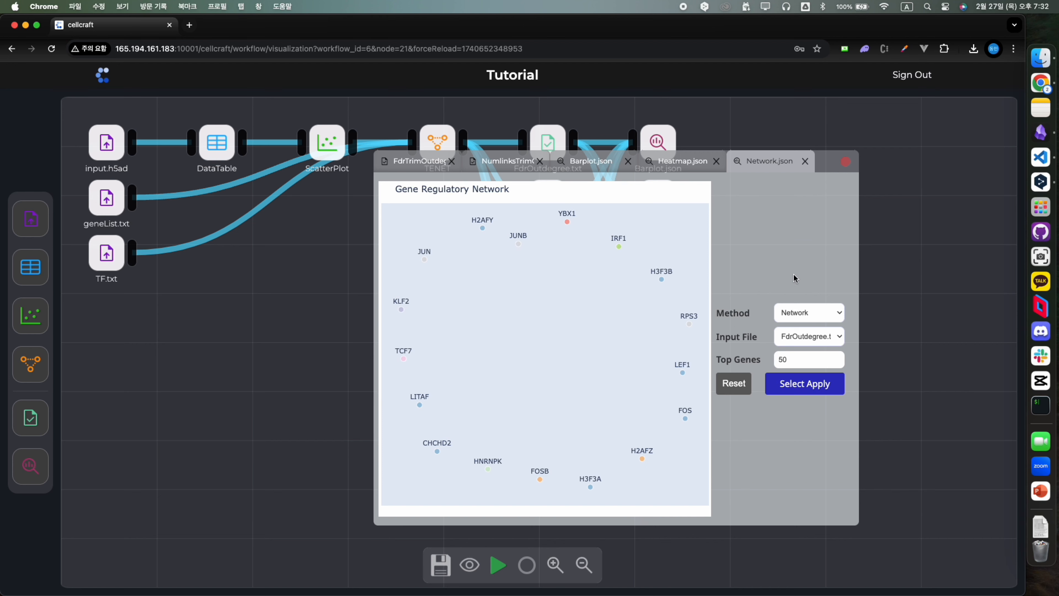
pyautogui.click(847, 162)
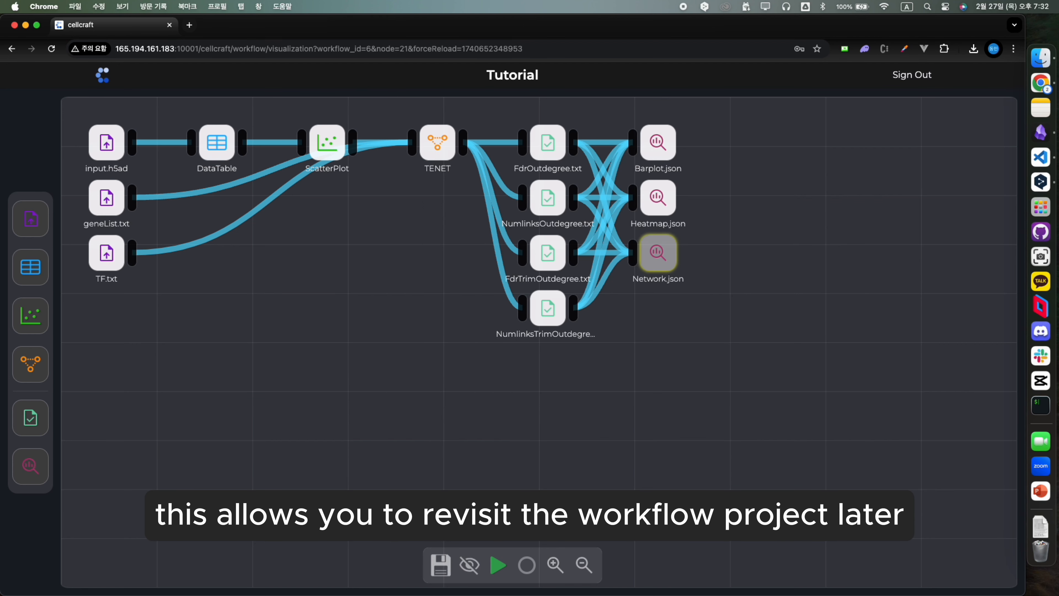